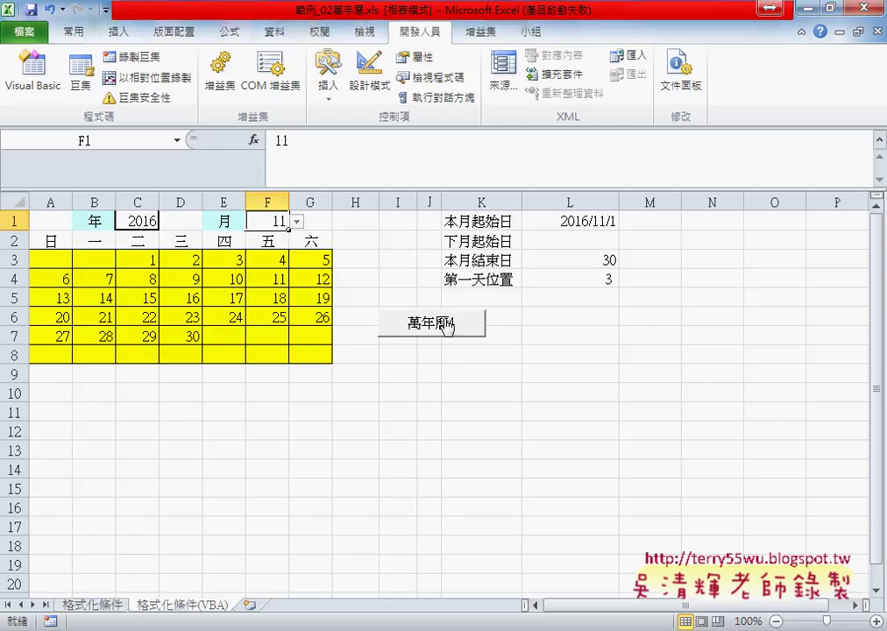
Switch F1 to month 10 and rerun 萬年曆4 to draw the October 2016 calendar.
click(298, 221)
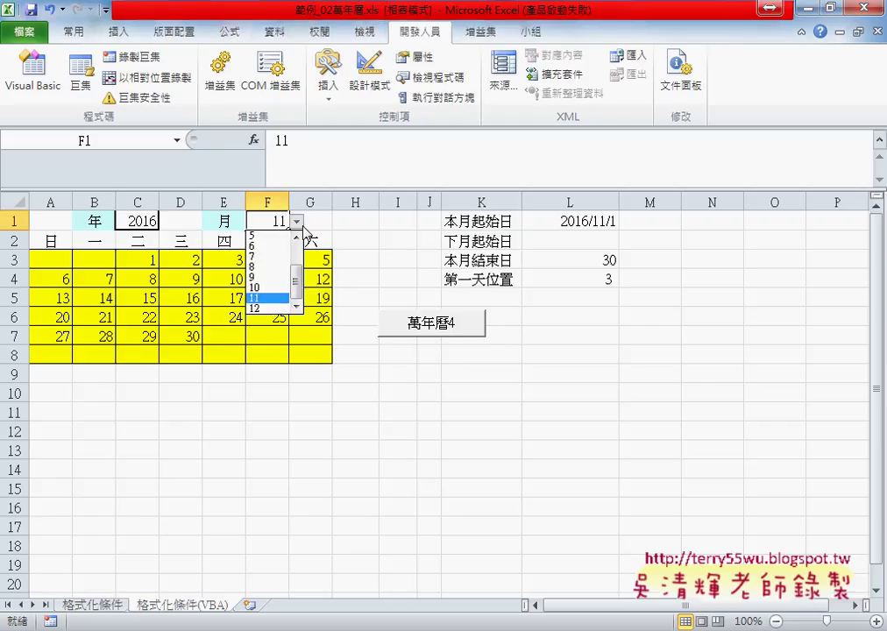
click(273, 289)
click(431, 335)
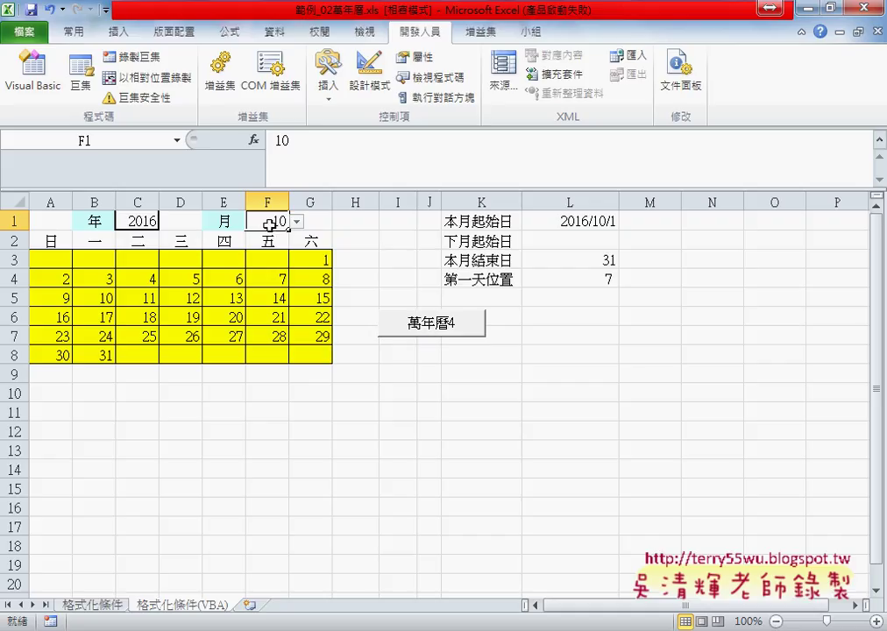
click(124, 222)
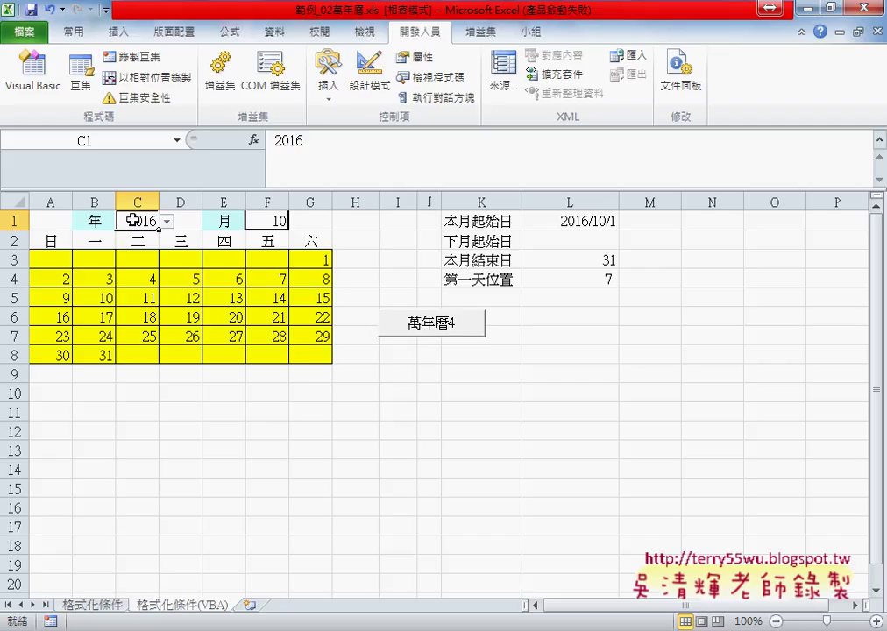
click(275, 221)
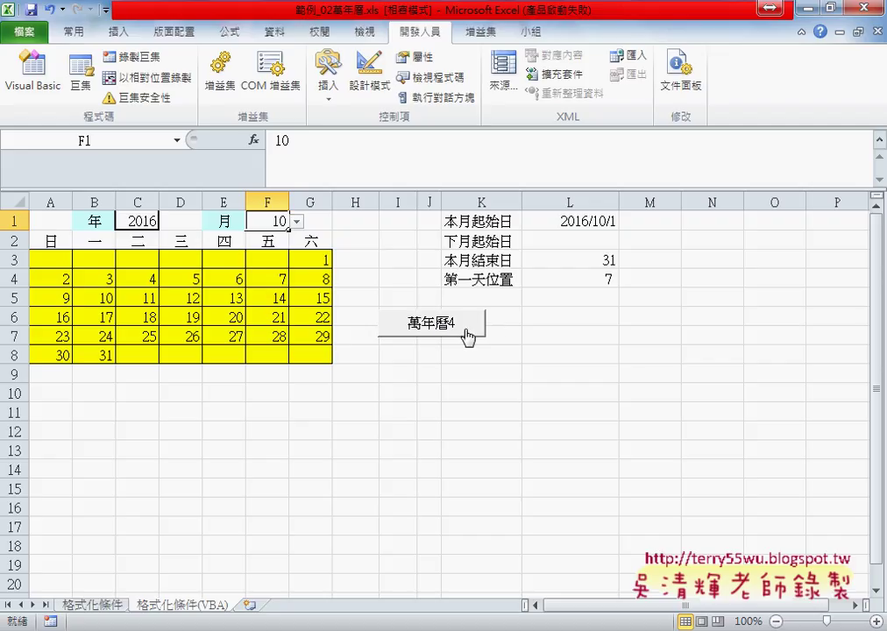
Set F1 to month 8 and run 萬年曆4 to redraw August 2016.
click(298, 221)
click(274, 266)
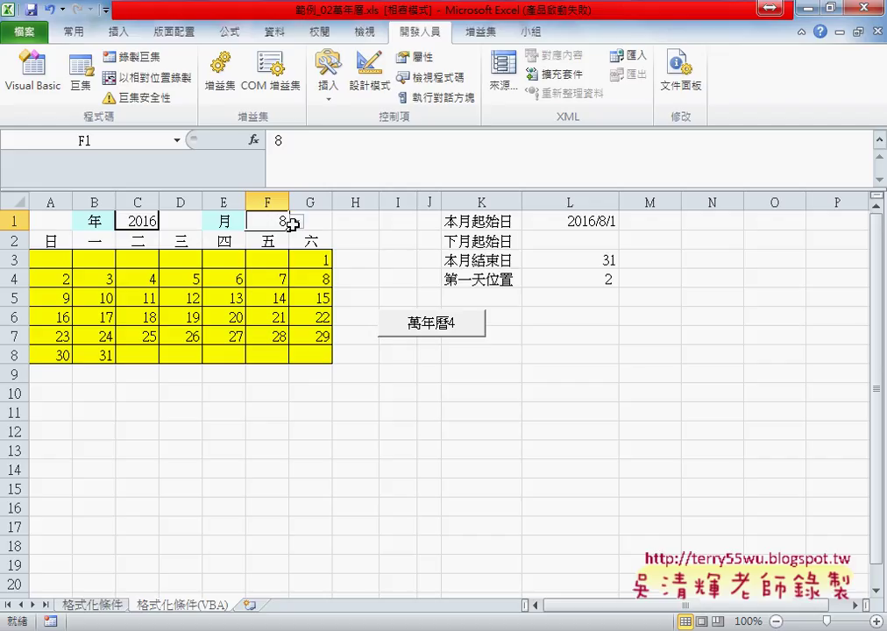
click(428, 326)
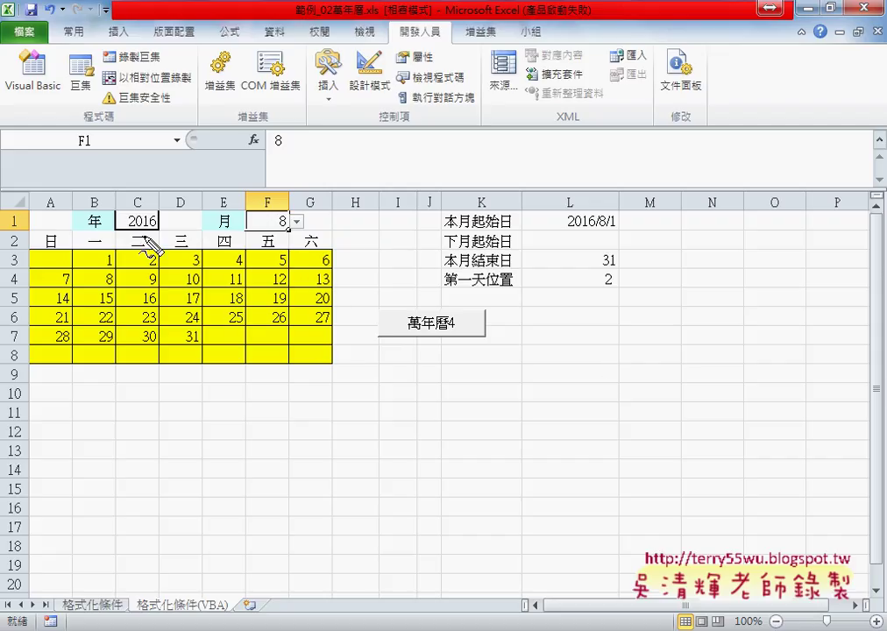
drag(144, 211, 164, 234)
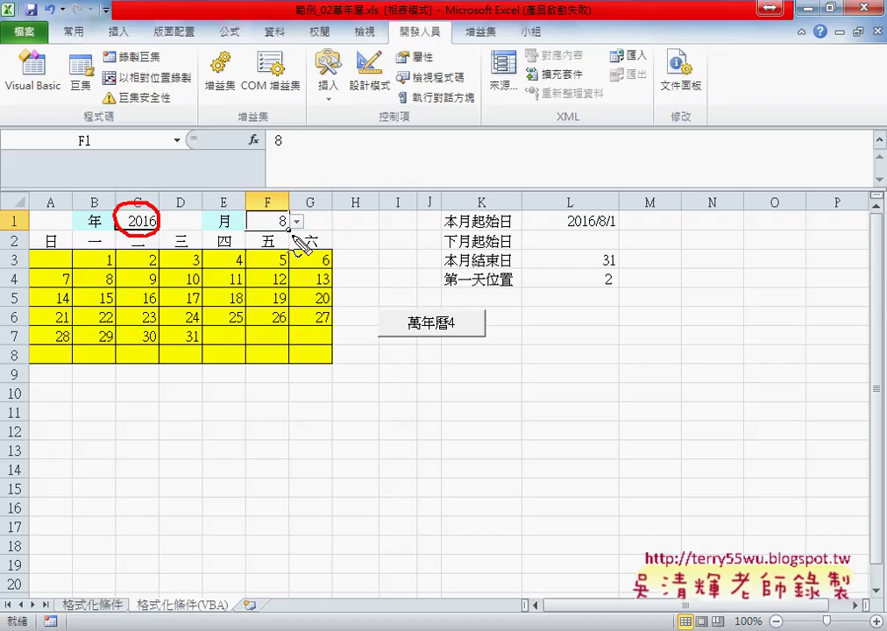
drag(298, 217, 305, 239)
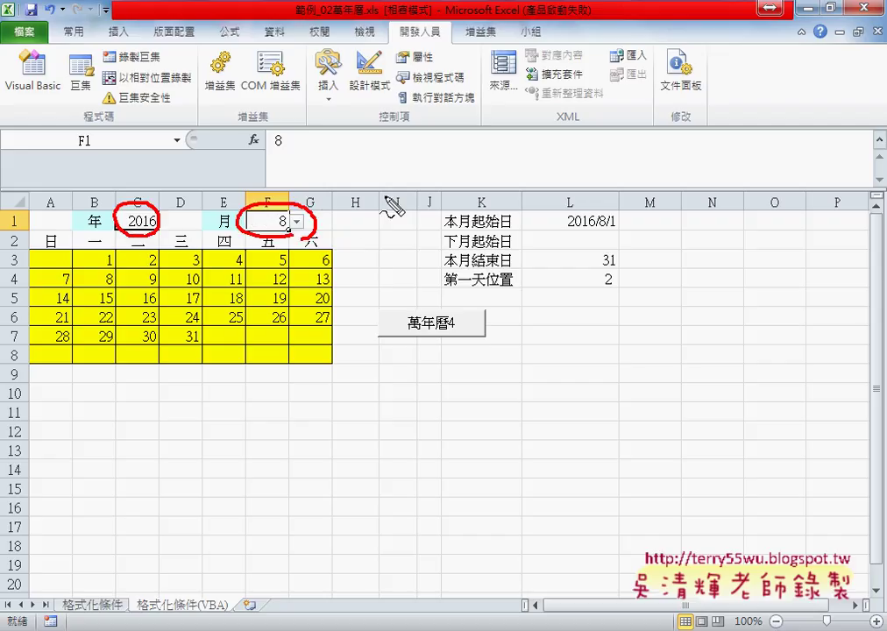
drag(388, 197, 317, 221)
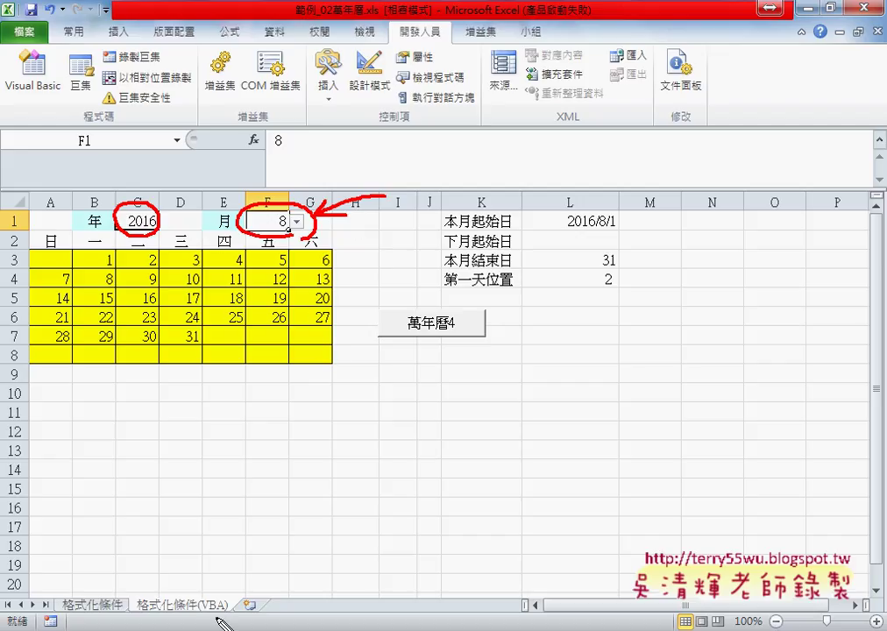
drag(223, 605, 230, 600)
mouse_move(244, 526)
mouse_down()
mouse_move(206, 586)
mouse_move(219, 574)
mouse_up()
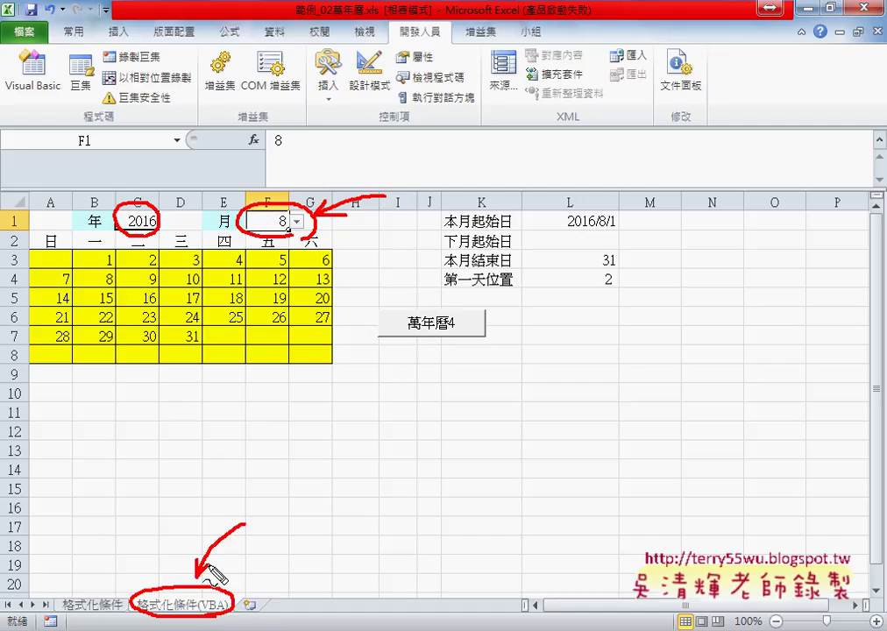
drag(268, 507, 265, 515)
click(280, 514)
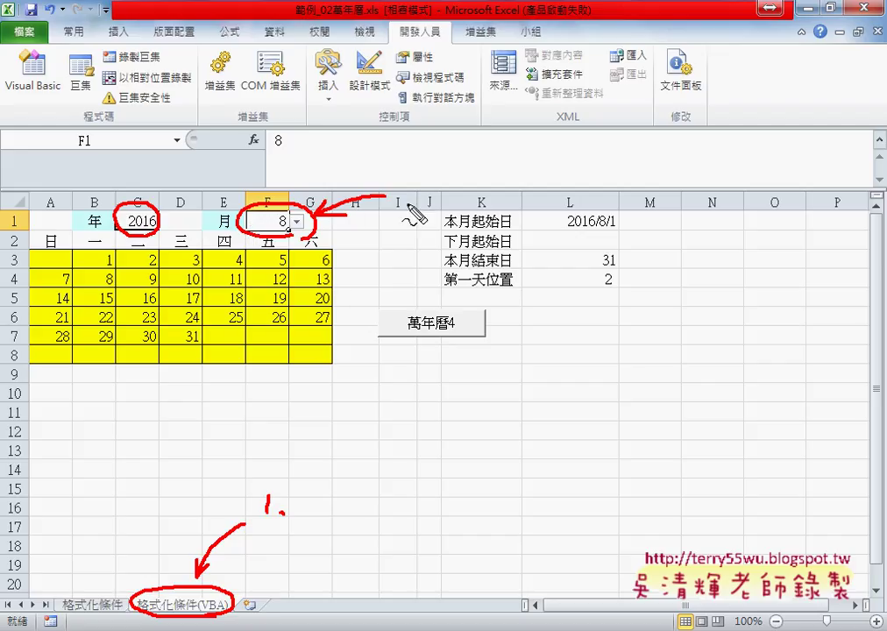
mouse_move(370, 210)
mouse_down()
mouse_move(412, 307)
mouse_move(421, 295)
mouse_up()
drag(463, 320, 444, 346)
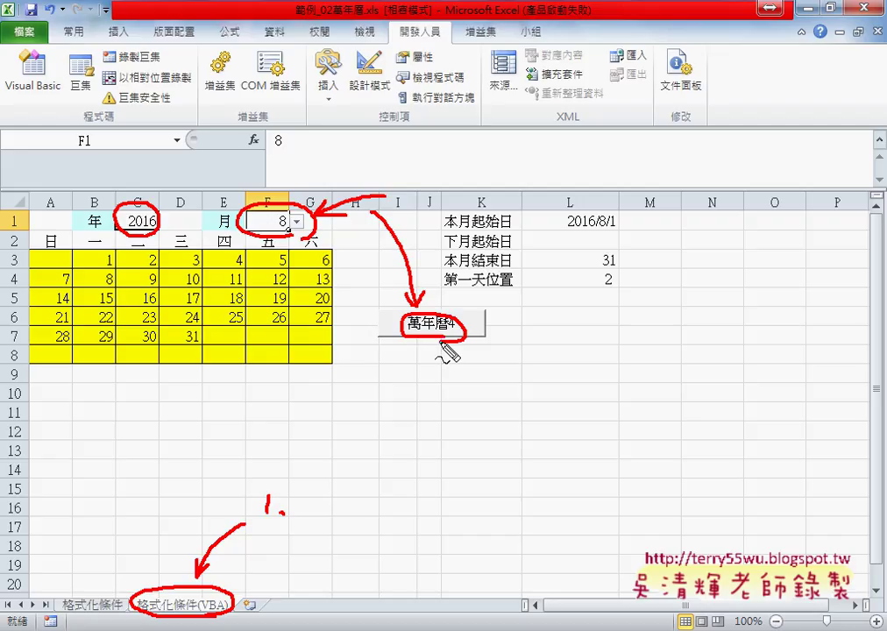
key(Escape)
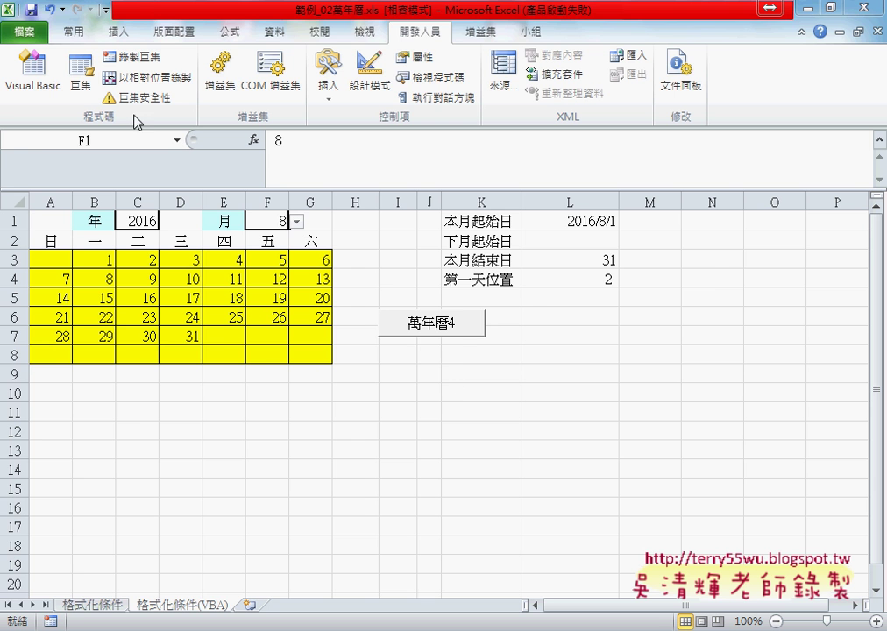
Open the VBA editor beside the sheet, shorter, with widened Project and Properties panes.
click(38, 85)
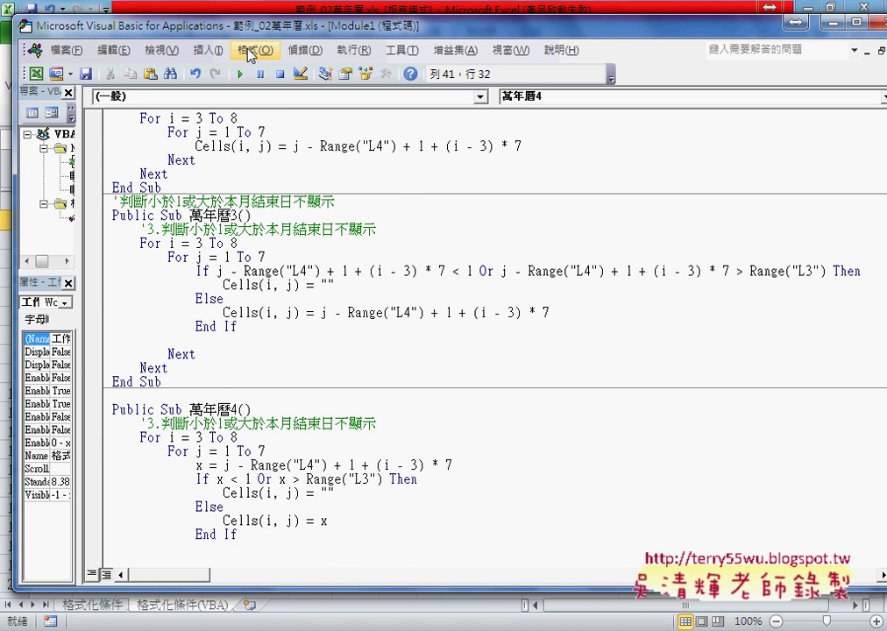
drag(211, 9, 529, 33)
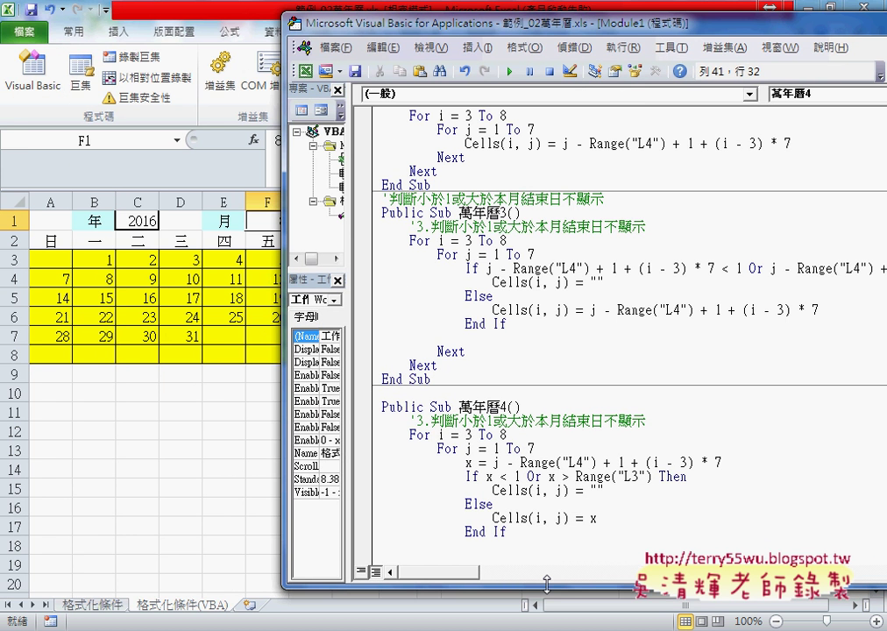
drag(439, 587, 438, 552)
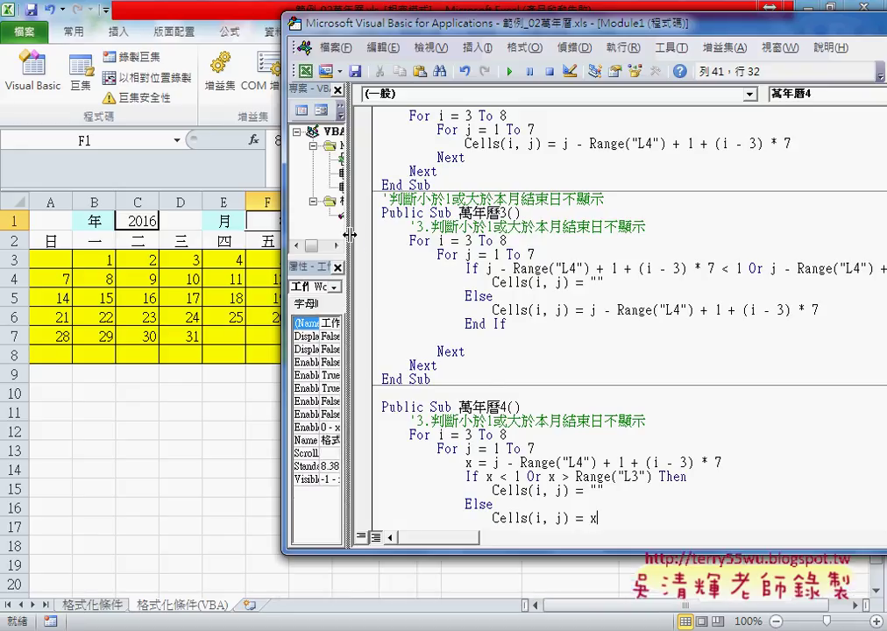
drag(347, 237, 539, 245)
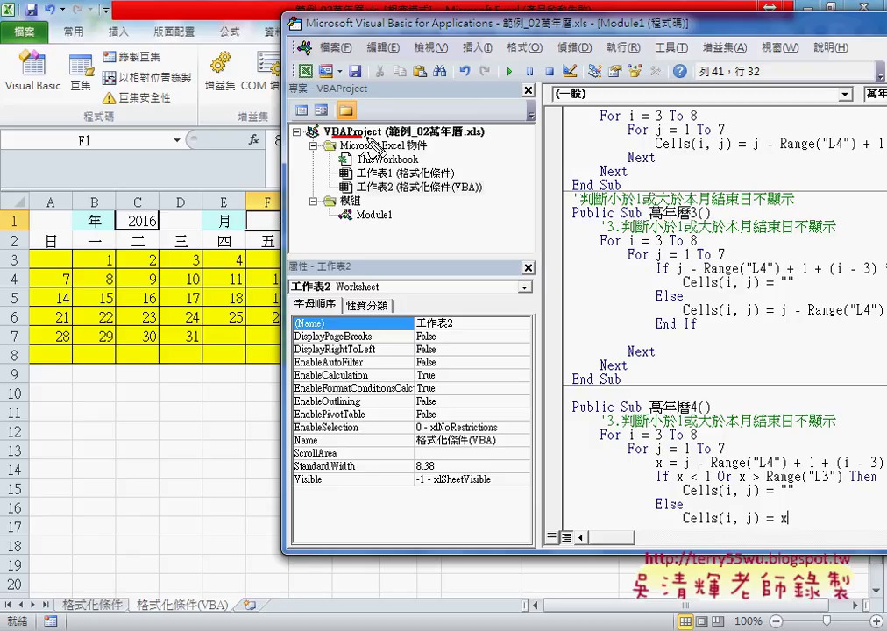
Mark the workbook's worksheet entries, then select 工作表2 (格式化條件(VBA)) in the Project Explorer.
drag(403, 137, 484, 137)
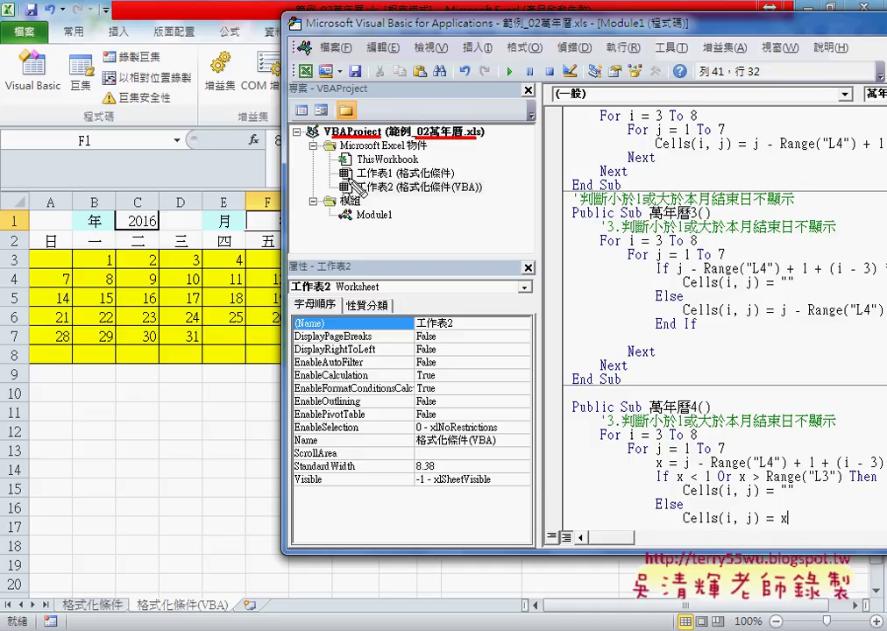
drag(333, 174, 491, 190)
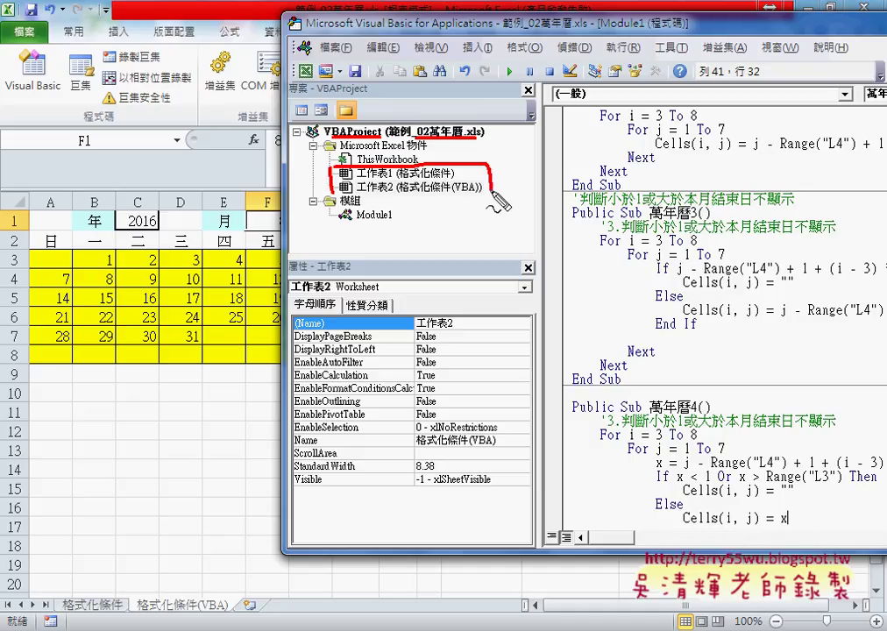
drag(348, 196, 390, 195)
mouse_move(226, 606)
mouse_down()
mouse_move(59, 617)
mouse_move(241, 605)
mouse_up()
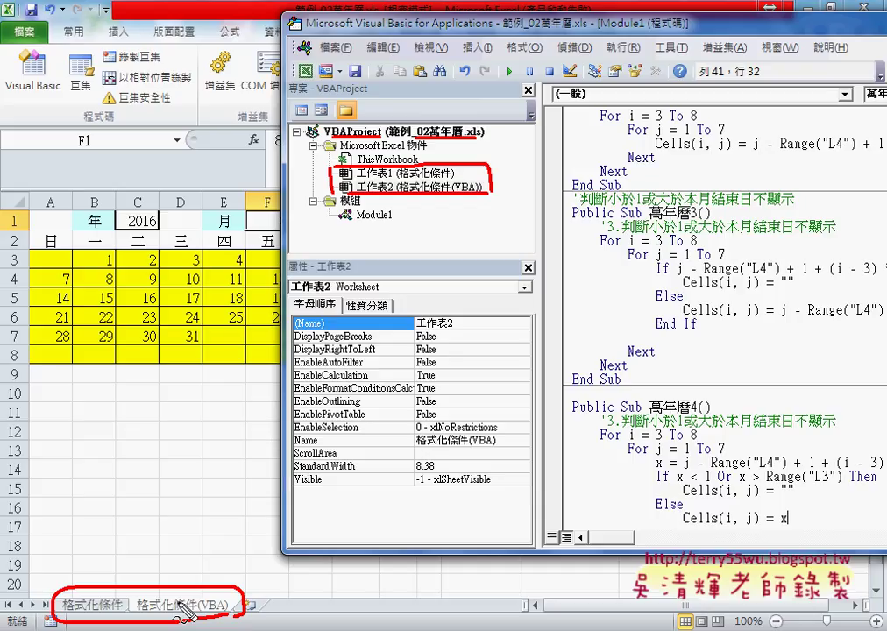
mouse_move(134, 595)
mouse_down()
mouse_move(263, 362)
mouse_move(399, 198)
mouse_up()
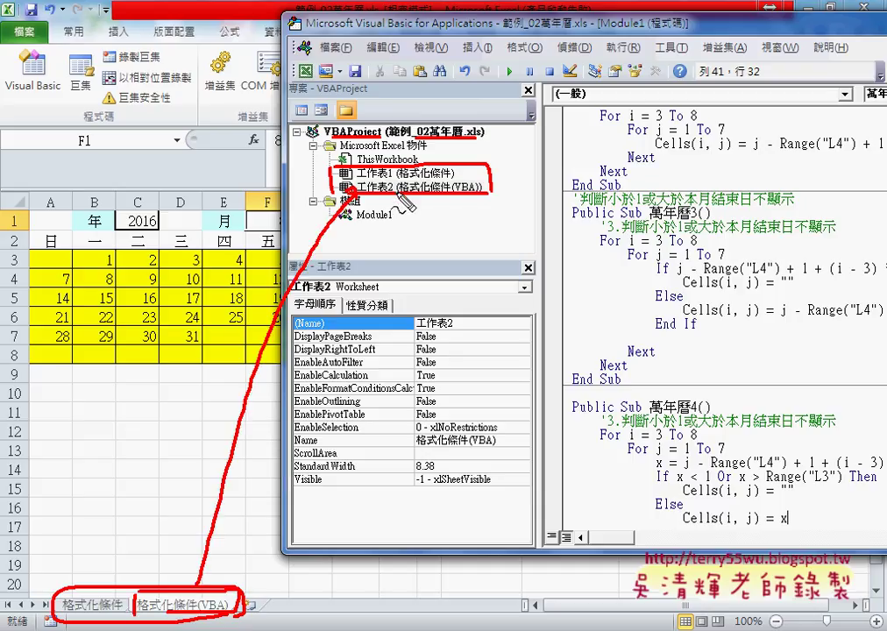
key(Escape)
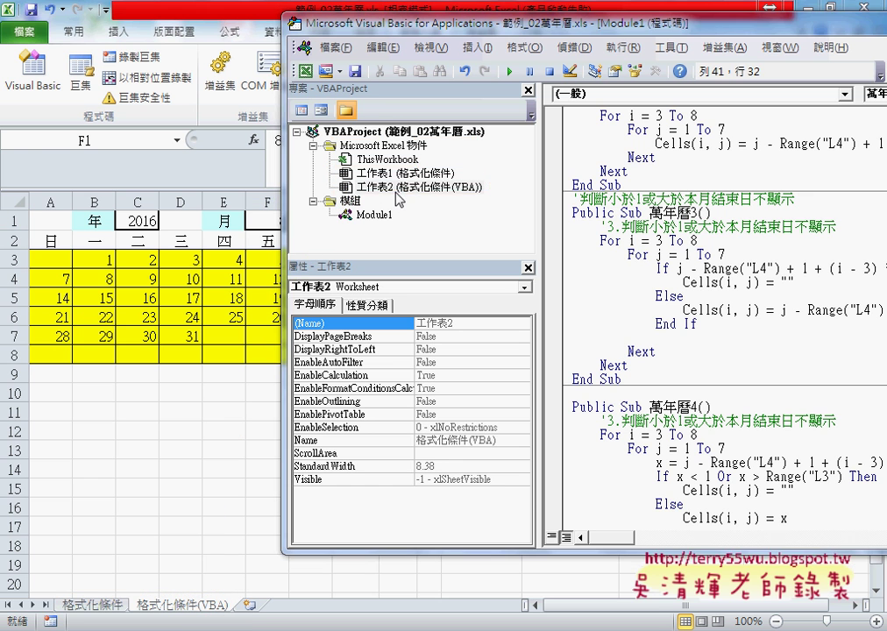
click(430, 188)
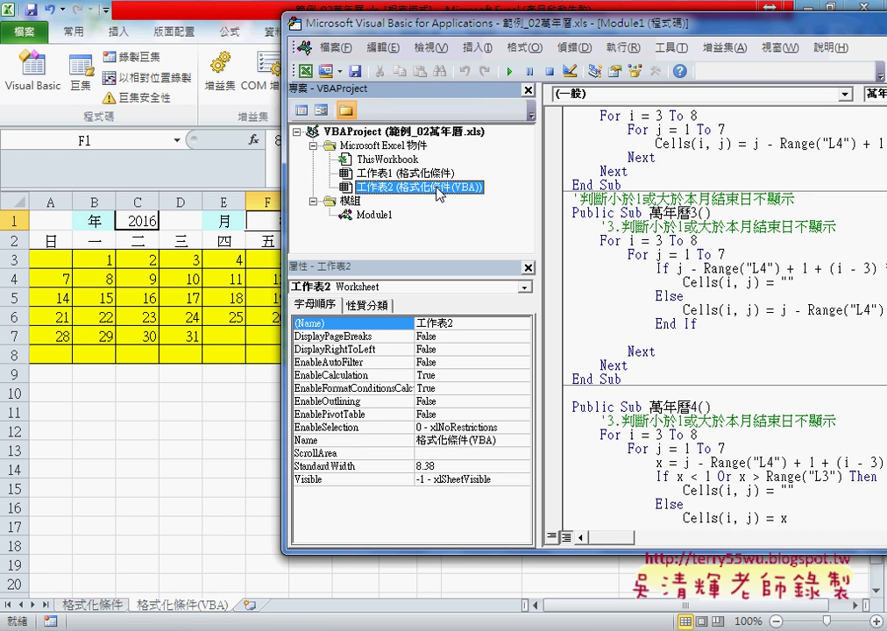
In 工作表2's code, choose Worksheet from the Object list and show its event list.
double_click(438, 192)
drag(478, 29, 330, 36)
click(456, 99)
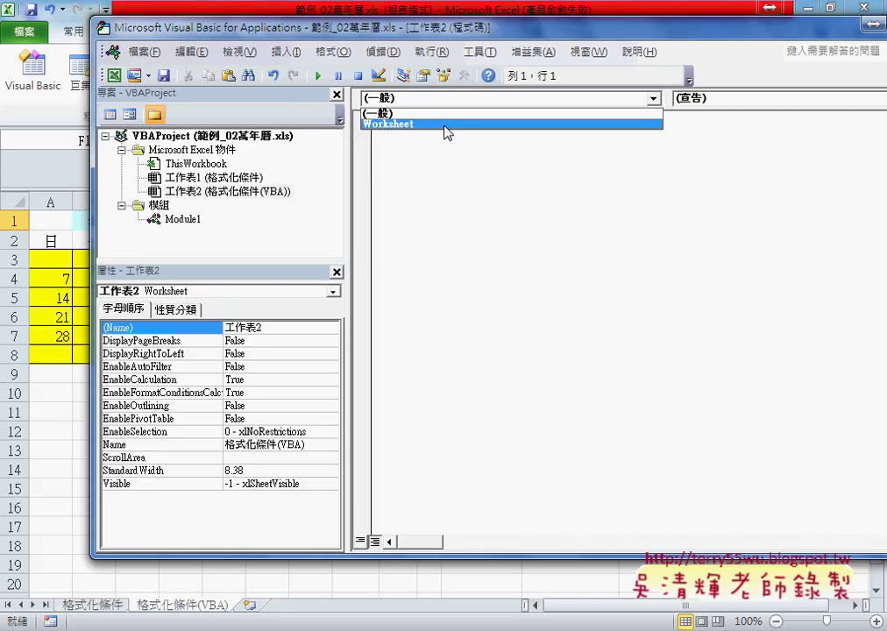
click(446, 124)
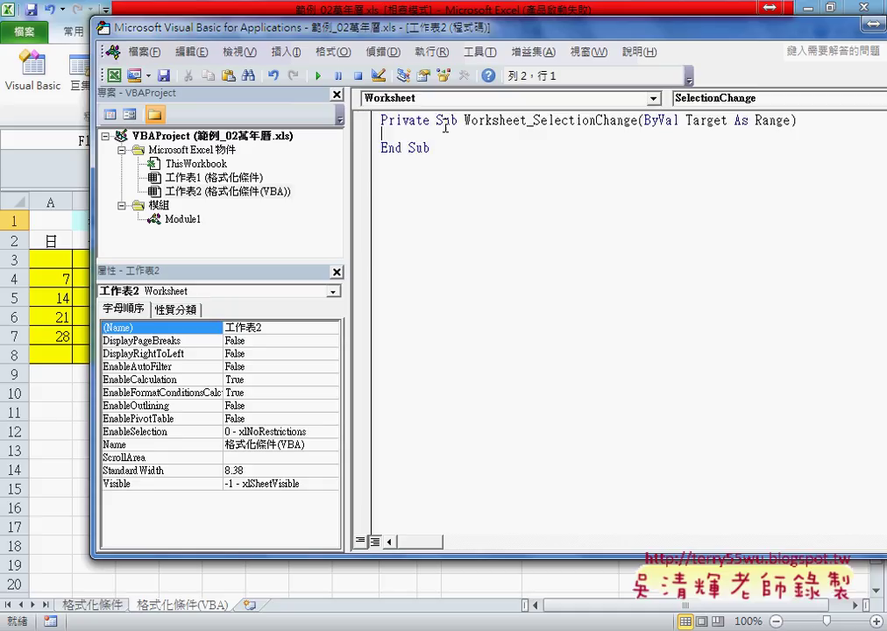
click(734, 101)
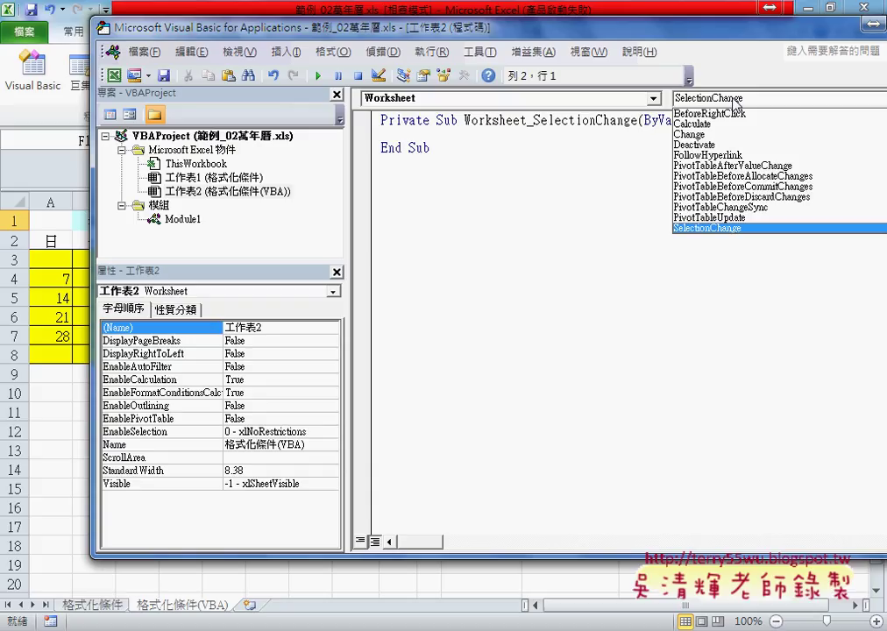
click(733, 101)
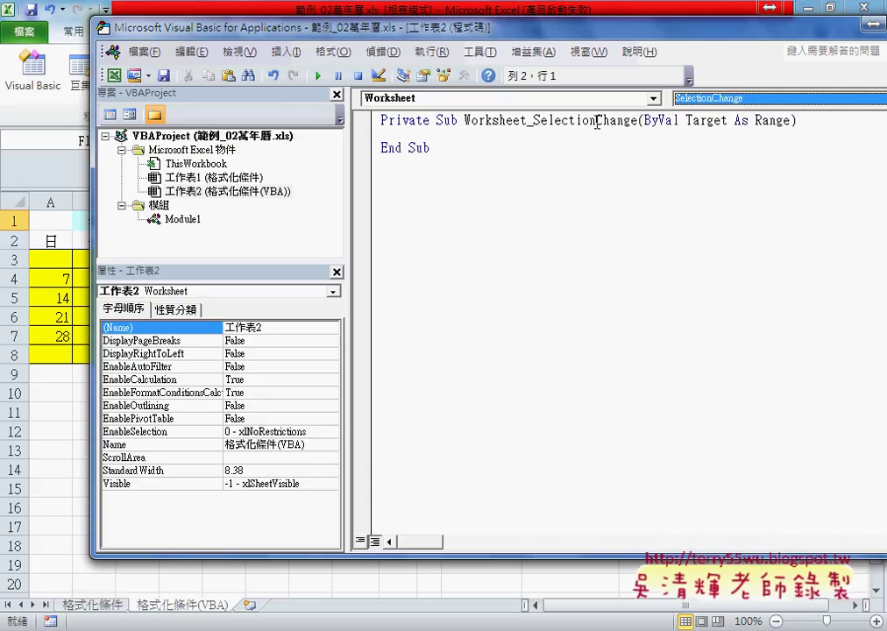
click(708, 102)
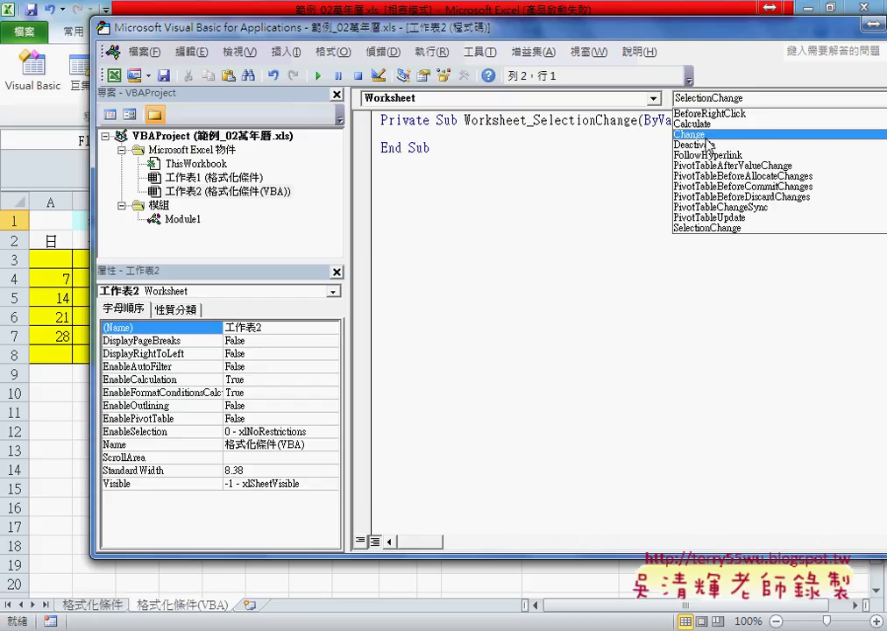
Add Worksheet_Change from the event list and delete the SelectionChange procedure.
click(708, 138)
drag(477, 206, 380, 176)
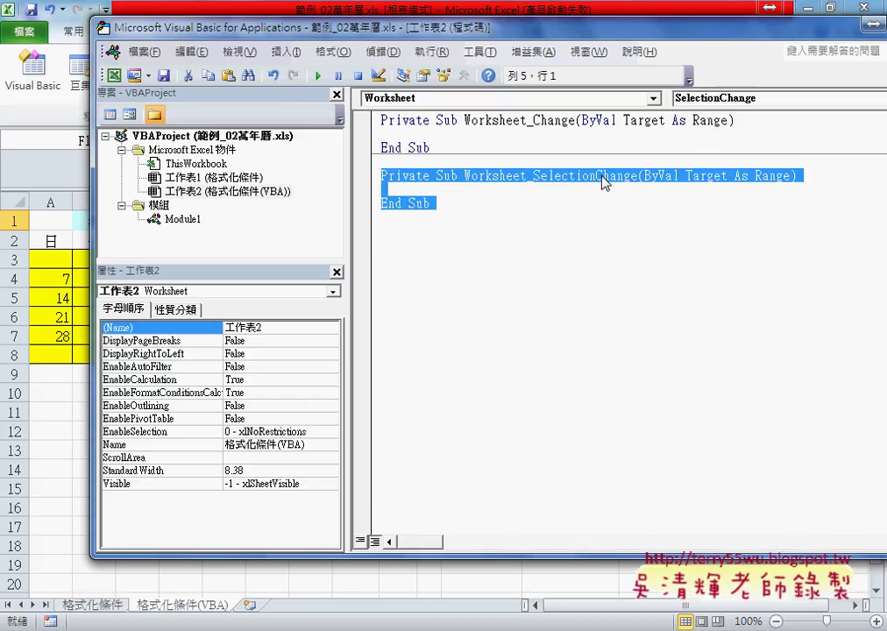
key(Delete)
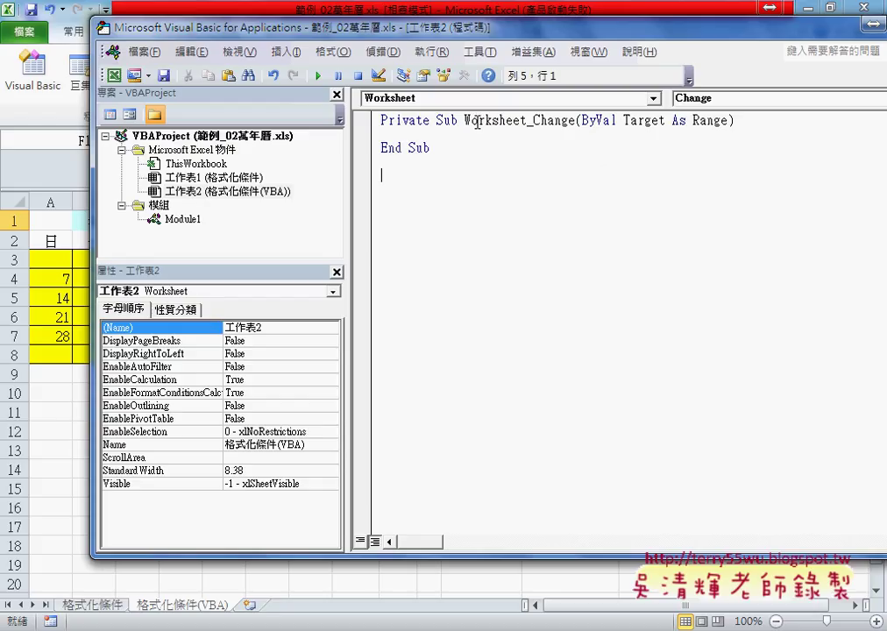
Point out Worksheet and Target in the Change header, then place the cursor in its body.
drag(465, 121, 528, 120)
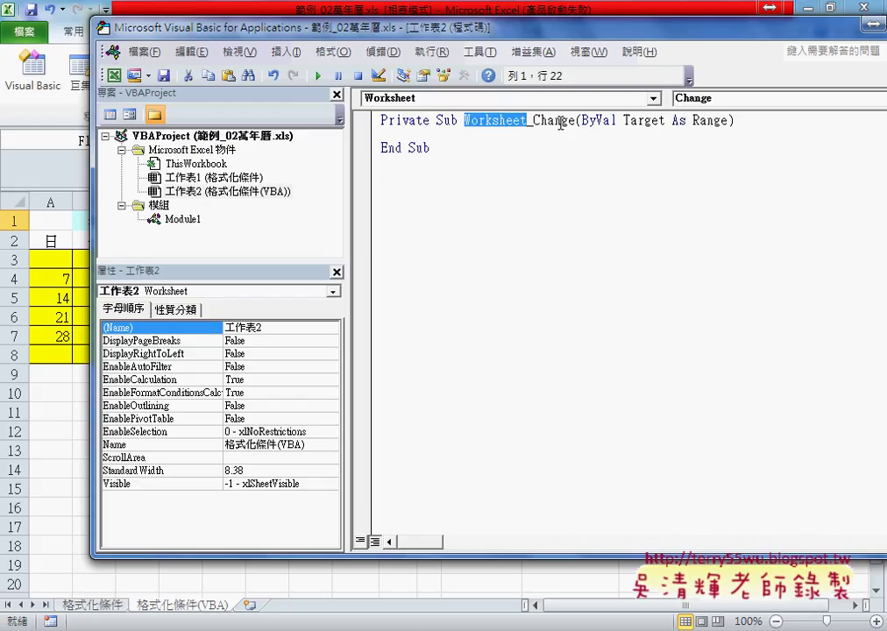
drag(624, 120, 667, 121)
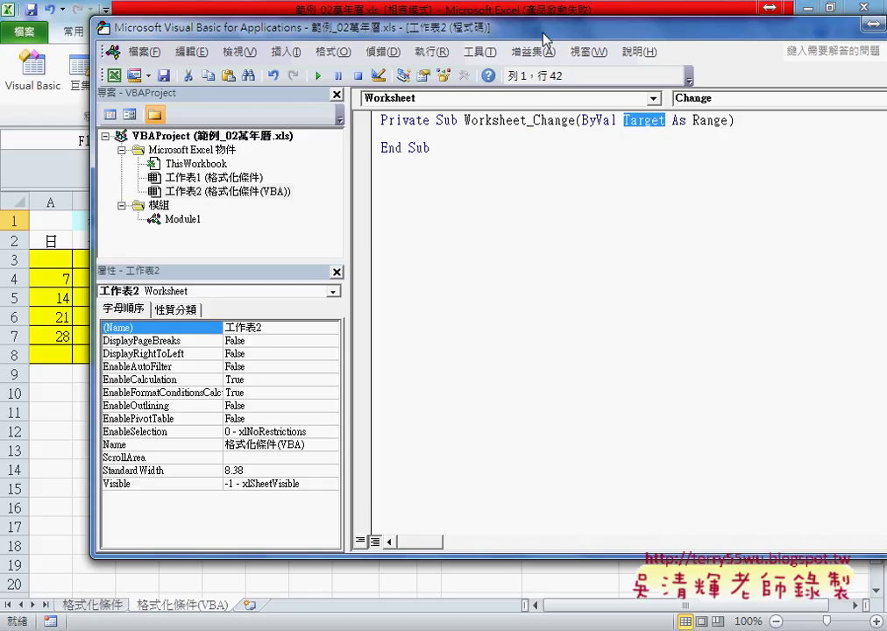
mouse_move(544, 40)
mouse_down()
mouse_move(665, 53)
mouse_move(621, 266)
mouse_up()
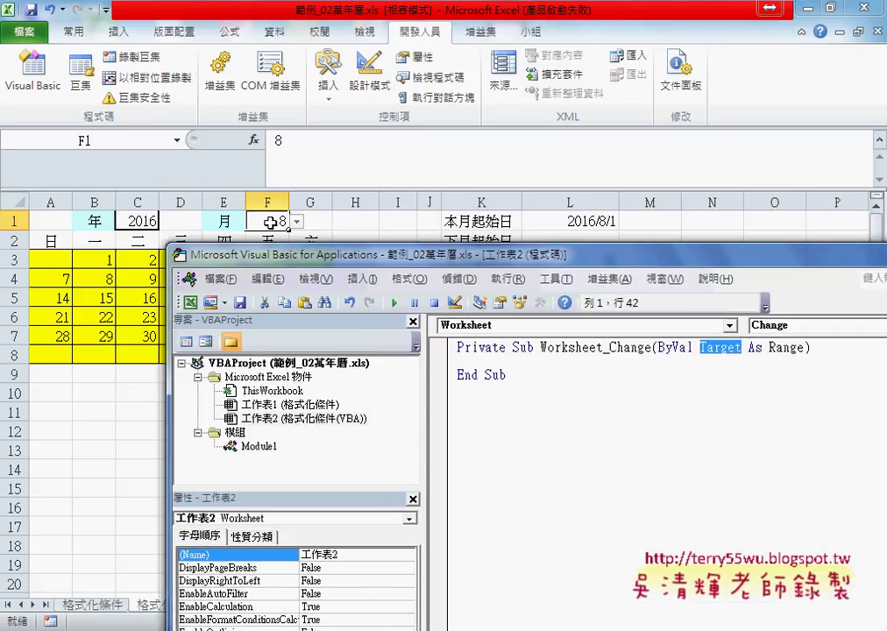
drag(378, 254, 257, 39)
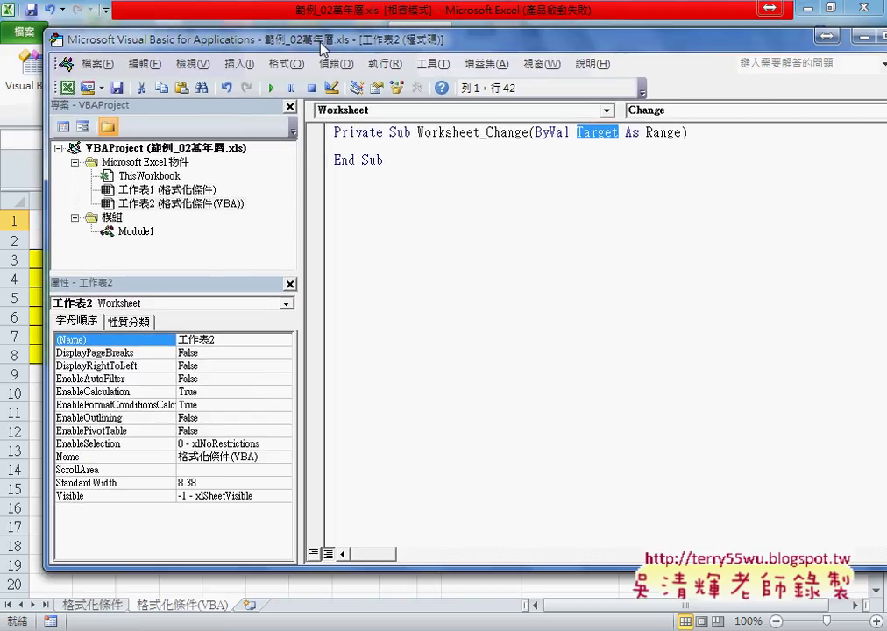
click(513, 147)
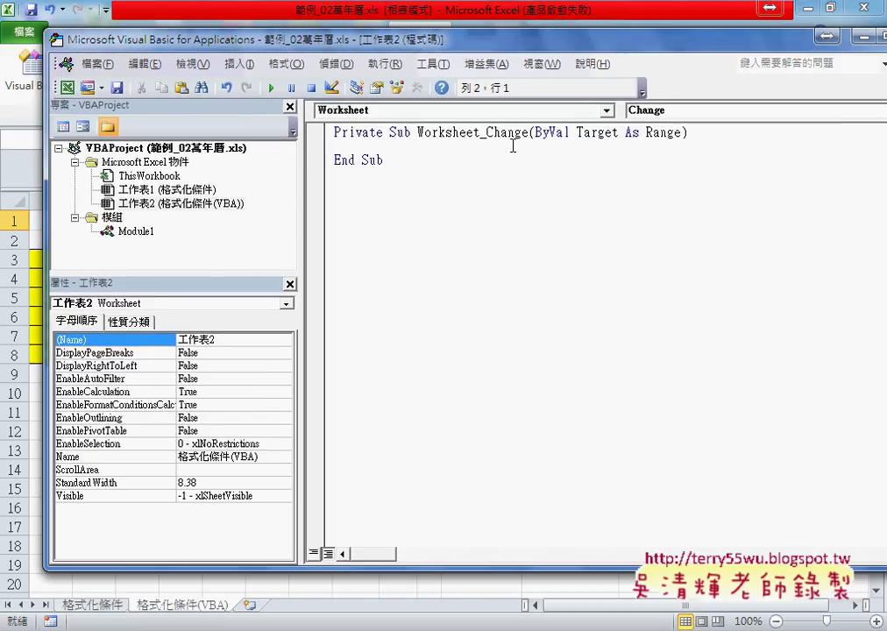
Begin the condition line: If Target.Address = "$C$1" Or.
key(Tab)
text(if)
click(453, 127)
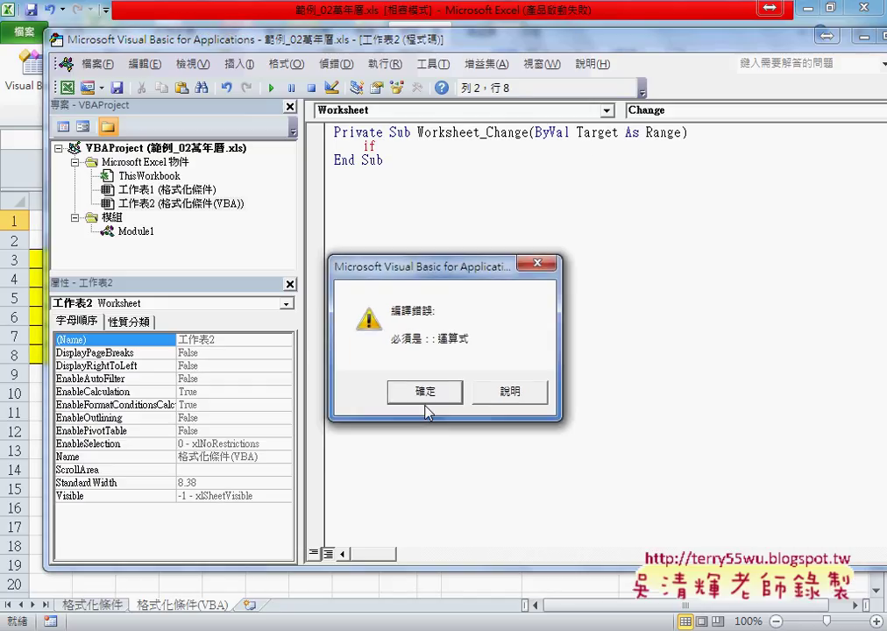
click(425, 405)
double_click(598, 133)
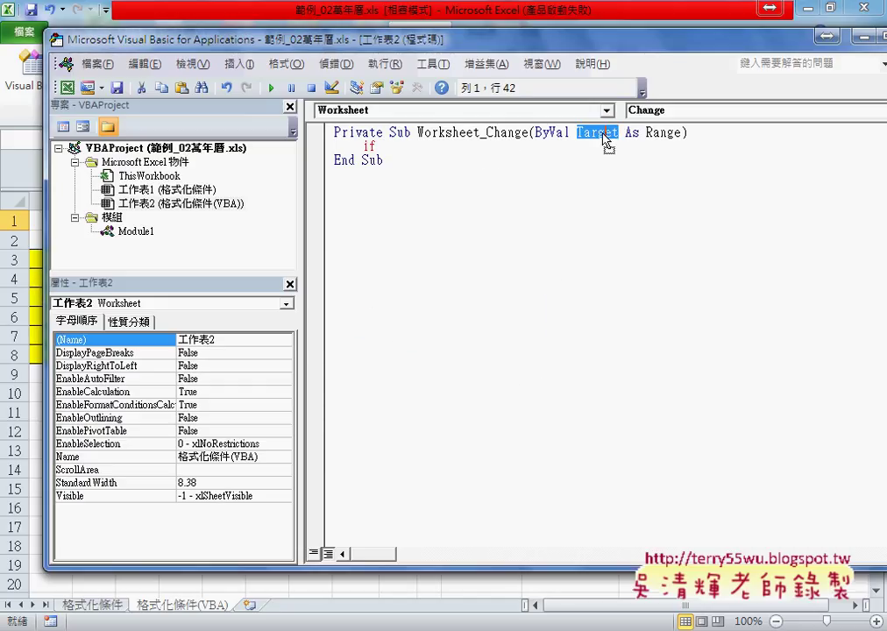
drag(605, 140, 475, 154)
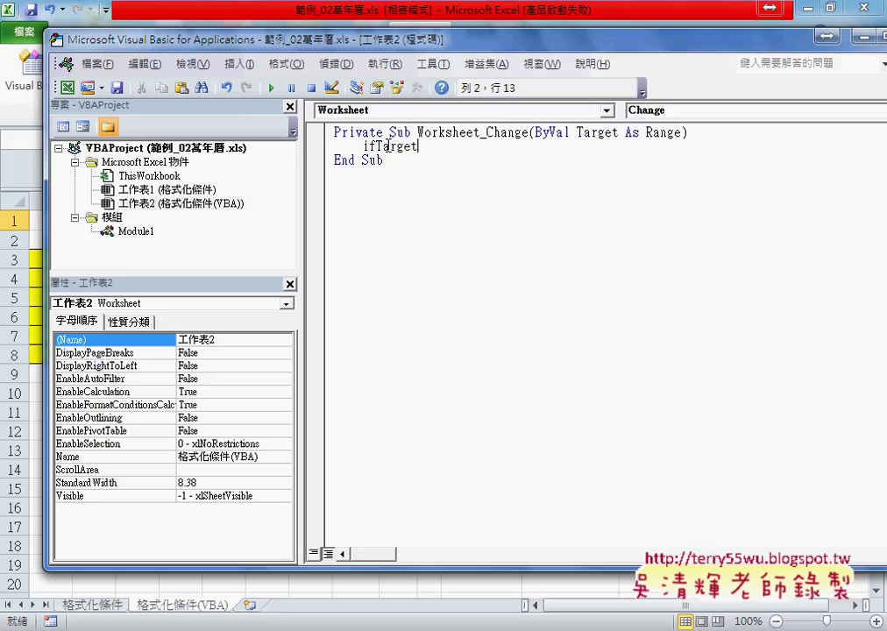
key(Left)
key(Left)
key(Left)
key(End)
text(.a)
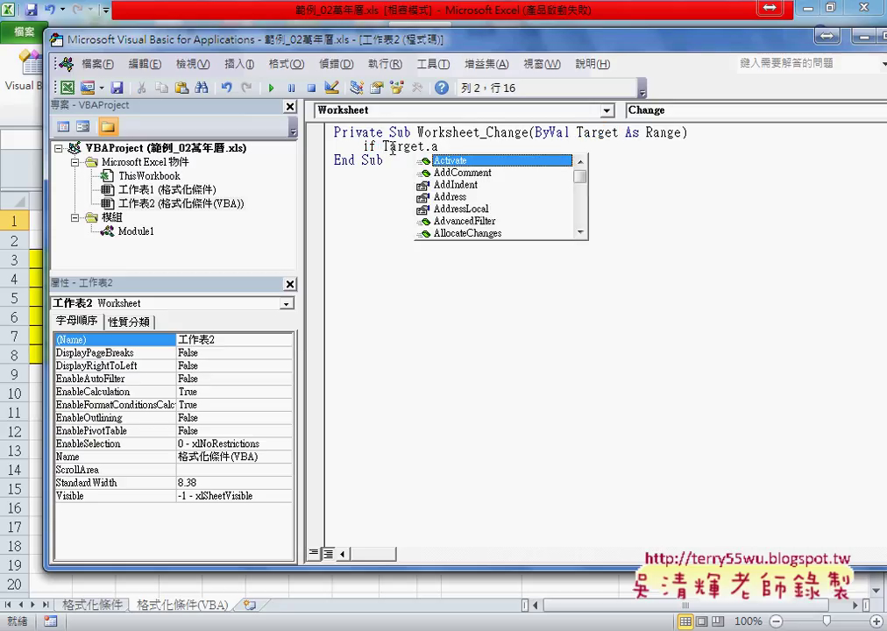
key(Down)
key(Down)
key(Down)
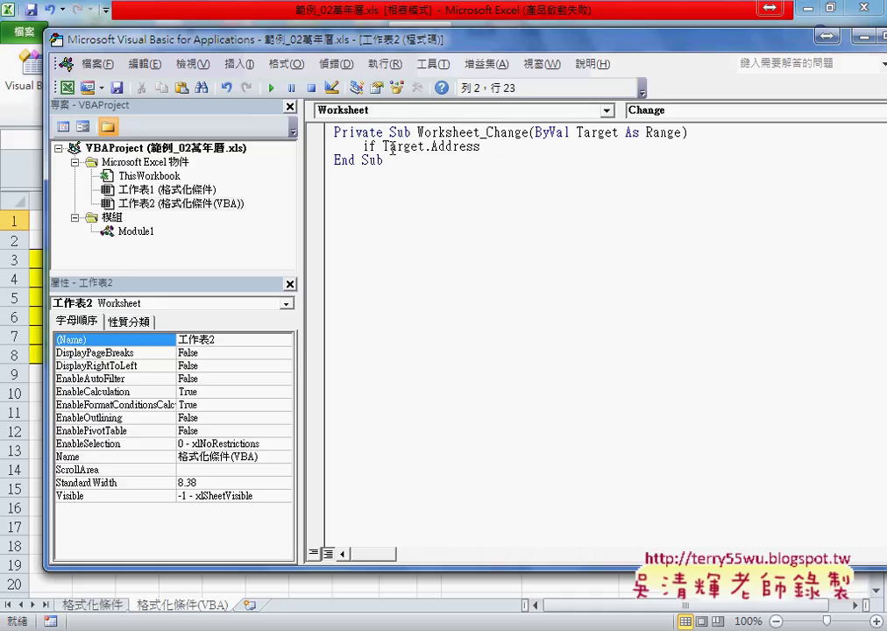
text(="")
key(Left)
text(C)
text(1)
key(Left)
key(Left)
text($)
key(Right)
text($)
text(or)
Add the second test Target.Address = "$F$1", finish with Then, and close with End If.
drag(376, 146, 566, 149)
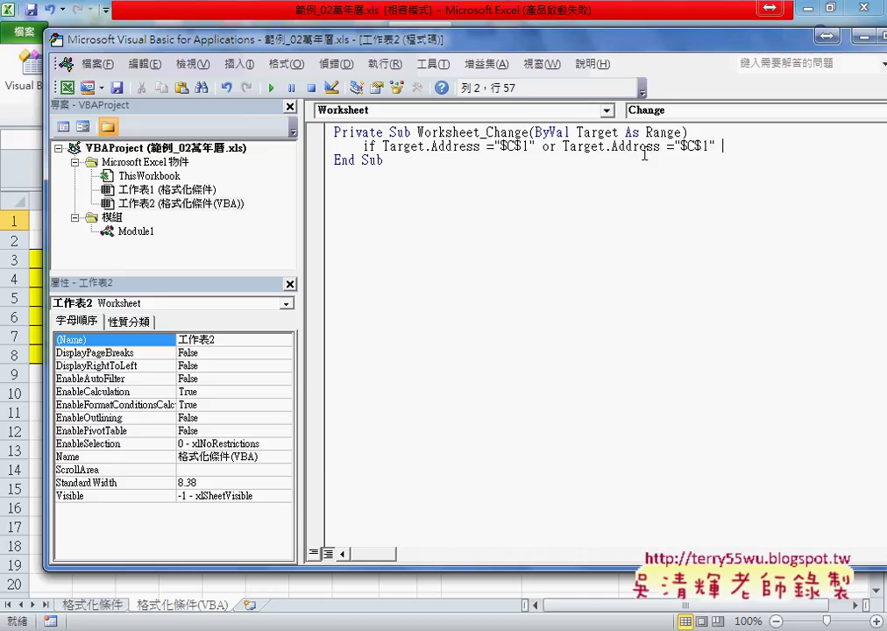
double_click(690, 145)
text(F)
click(729, 147)
text(the)
text(n)
key(Return)
key(Return)
text(e)
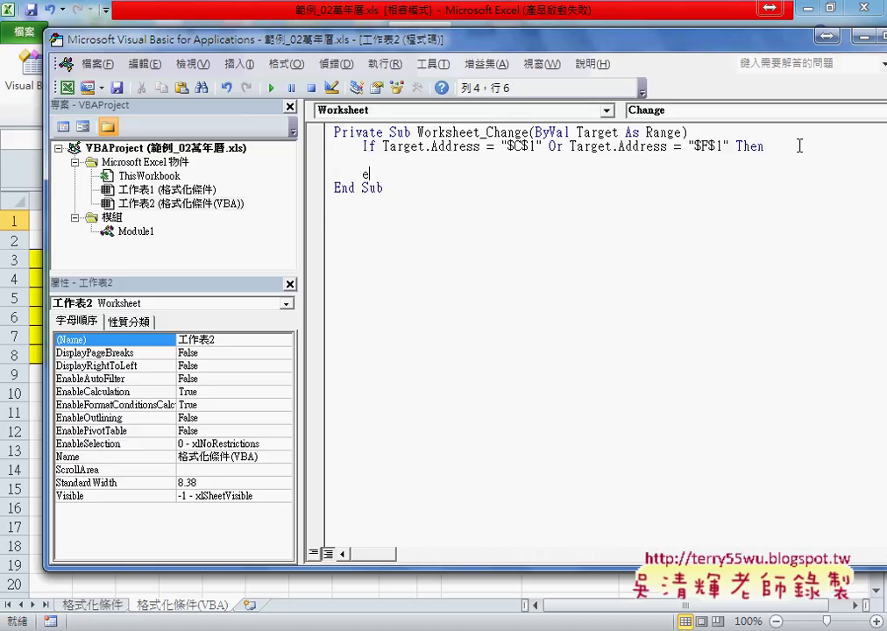
text(nd i)
text(f)
click(521, 164)
Write Call 萬年曆4 inside the If block, copying the macro name from Module1.
key(Tab)
text(ca)
text(ll)
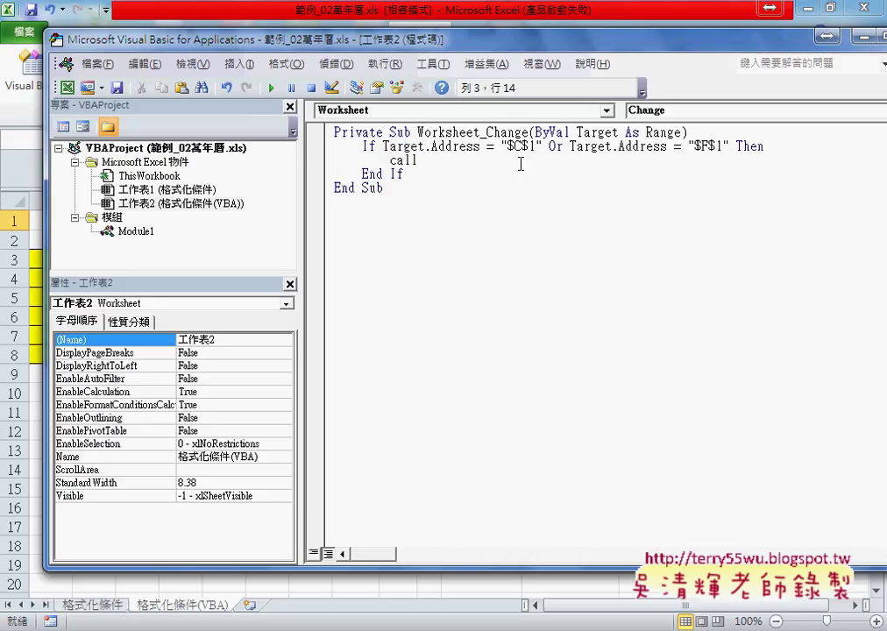
double_click(142, 234)
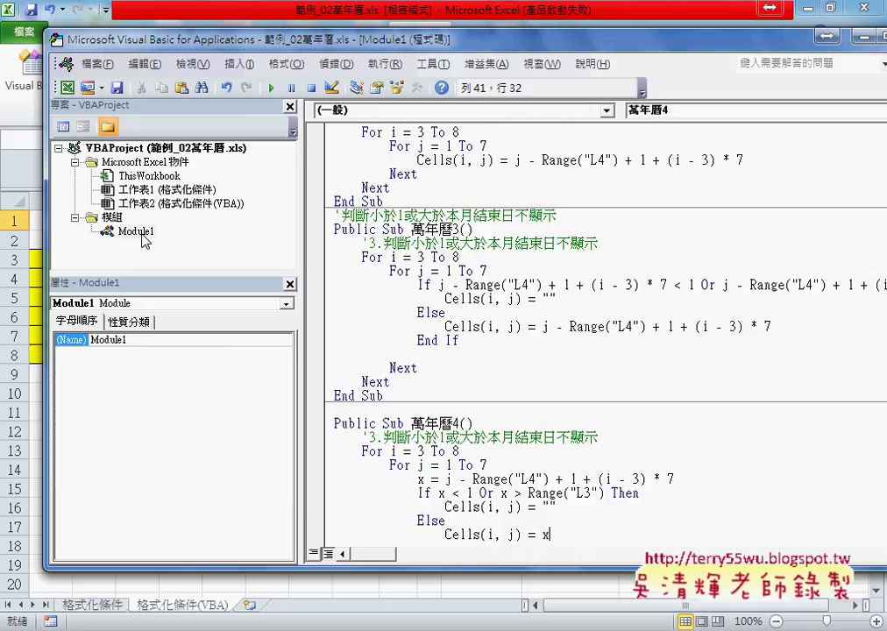
drag(411, 422, 457, 422)
key(ctrl+c)
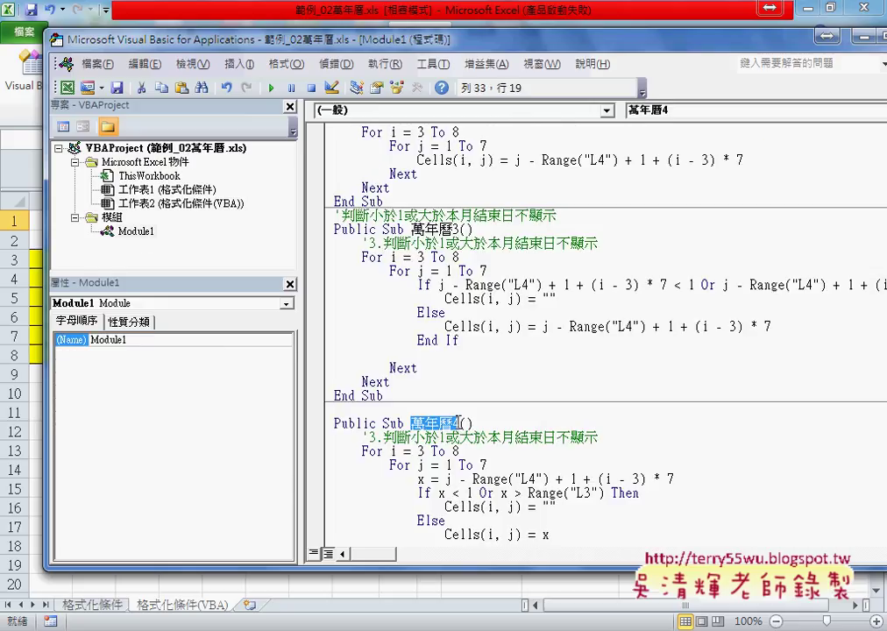
double_click(199, 207)
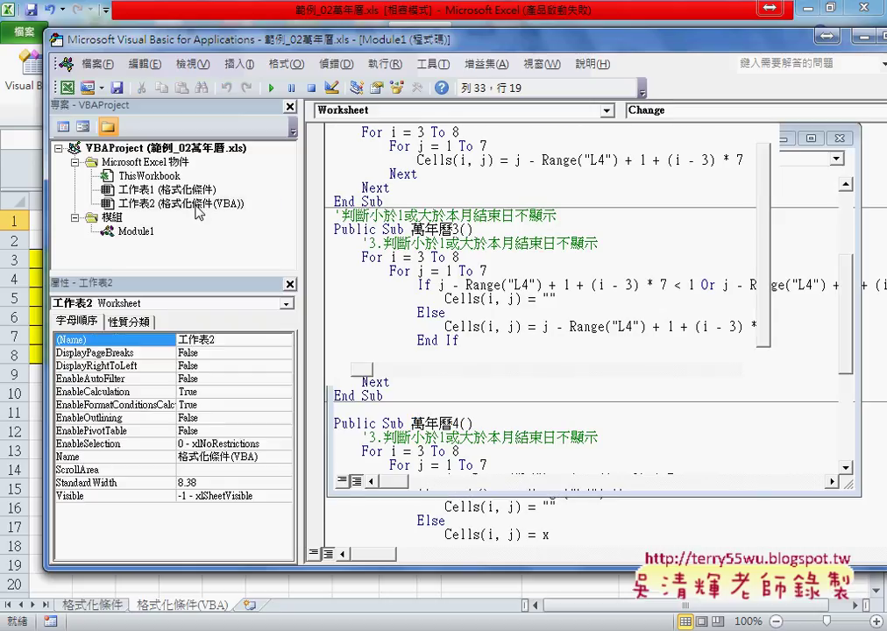
text(call)
key(ctrl+v)
click(600, 239)
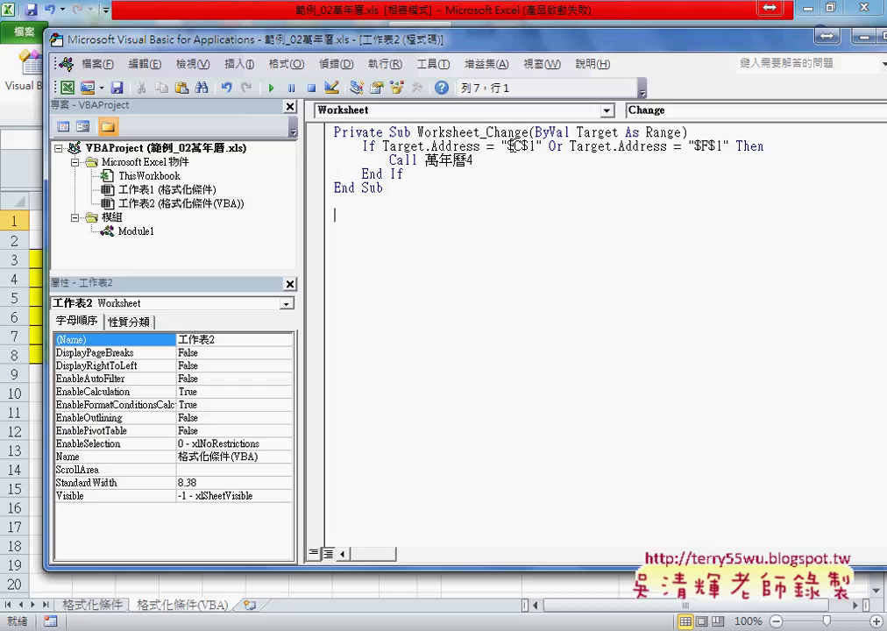
Annotate the finished Worksheet_Change code, then switch back to the calendar worksheet with Alt+F11.
click(214, 221)
drag(214, 218, 239, 207)
drag(363, 104, 354, 118)
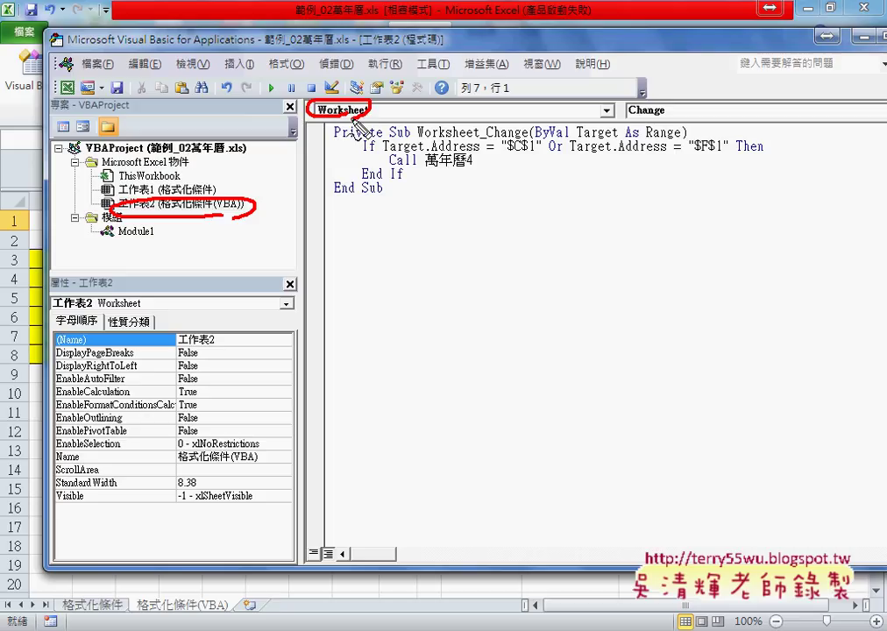
drag(677, 103, 682, 112)
mouse_move(660, 61)
mouse_down()
mouse_move(669, 98)
mouse_move(681, 85)
mouse_up()
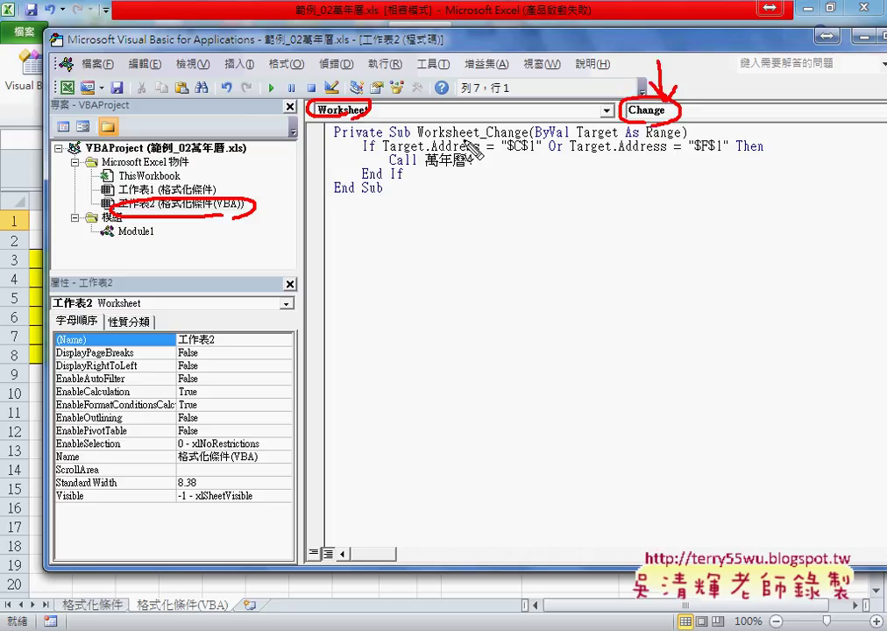
drag(487, 137, 619, 136)
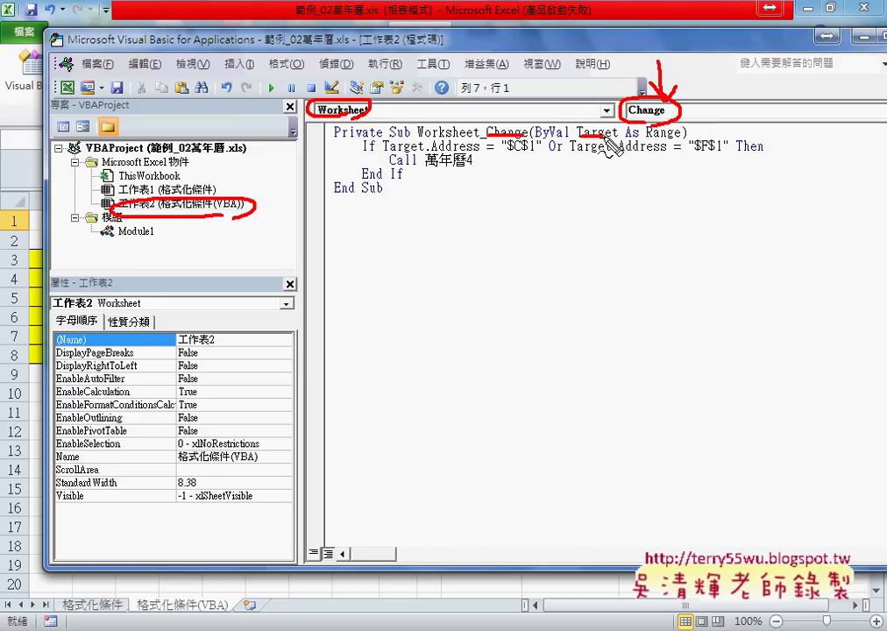
drag(384, 153, 413, 152)
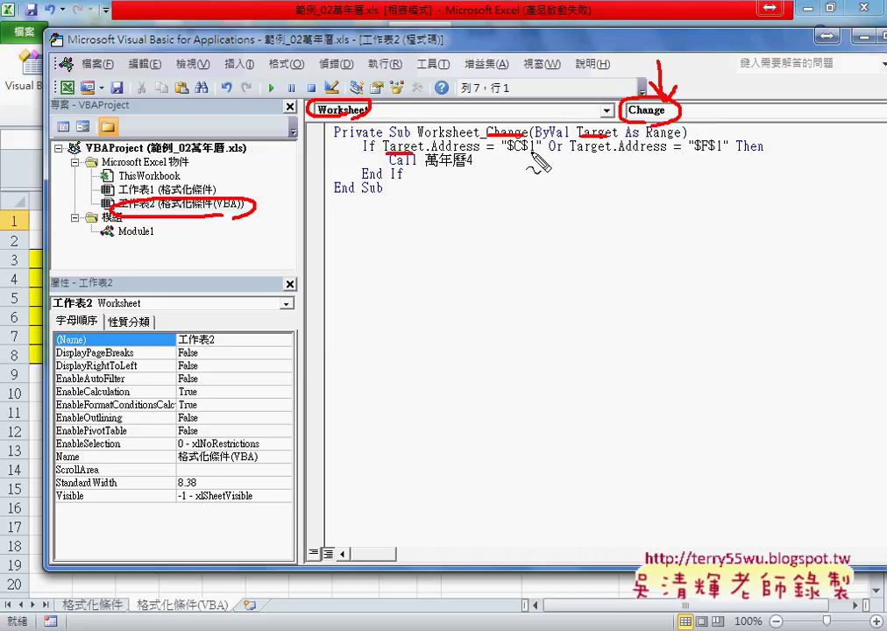
drag(512, 153, 532, 152)
drag(694, 152, 721, 151)
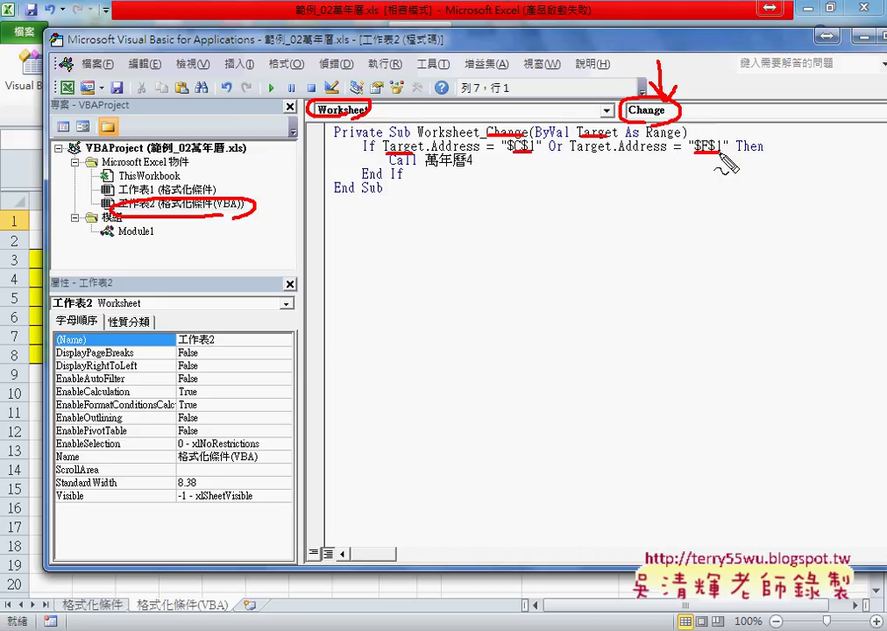
drag(427, 165, 484, 165)
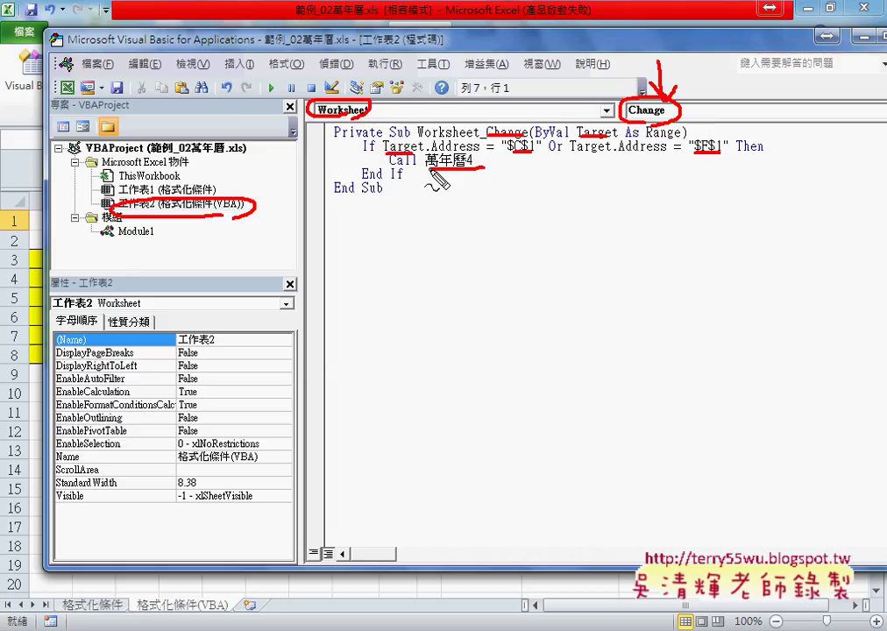
key(Escape)
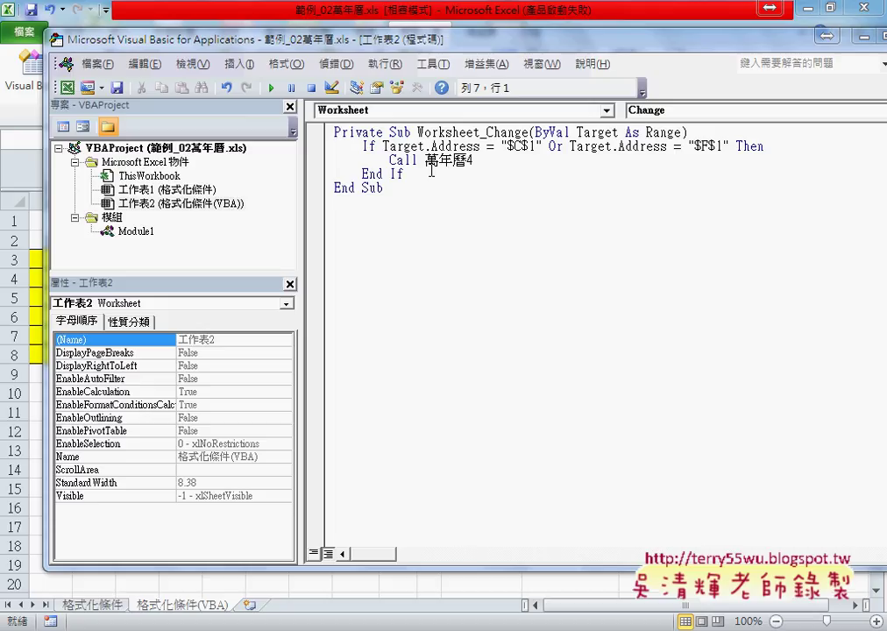
key(alt+F11)
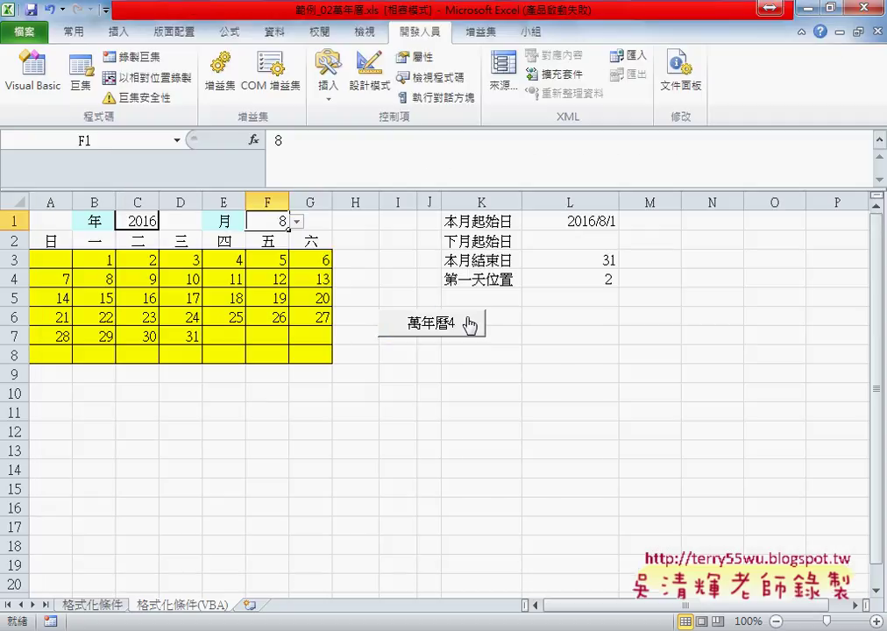
Cut the 萬年曆4 button off the sheet.
right_click(471, 326)
click(520, 327)
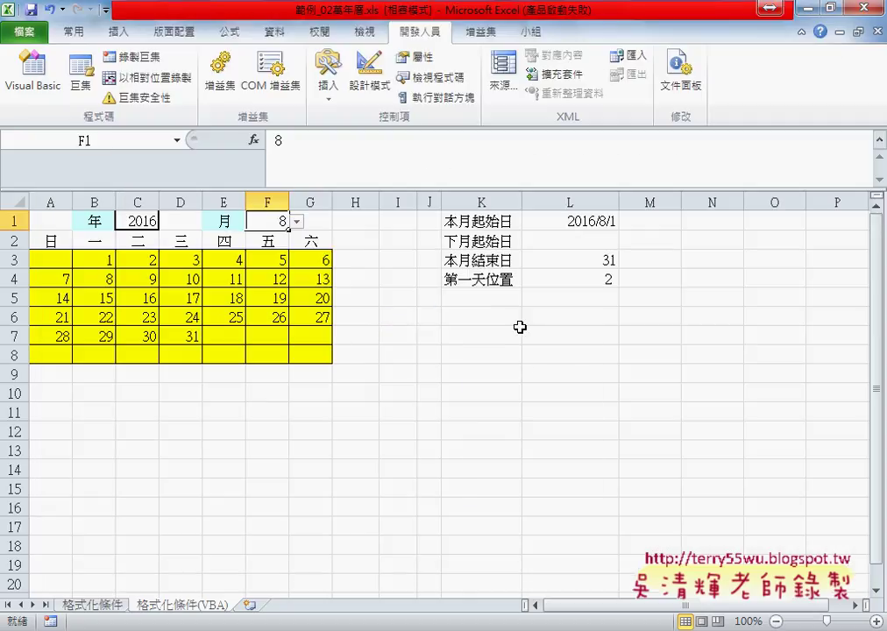
click(397, 335)
Test the F1 dropdown through months 11, 12, 10, 5 and finally 2.
click(290, 220)
click(298, 222)
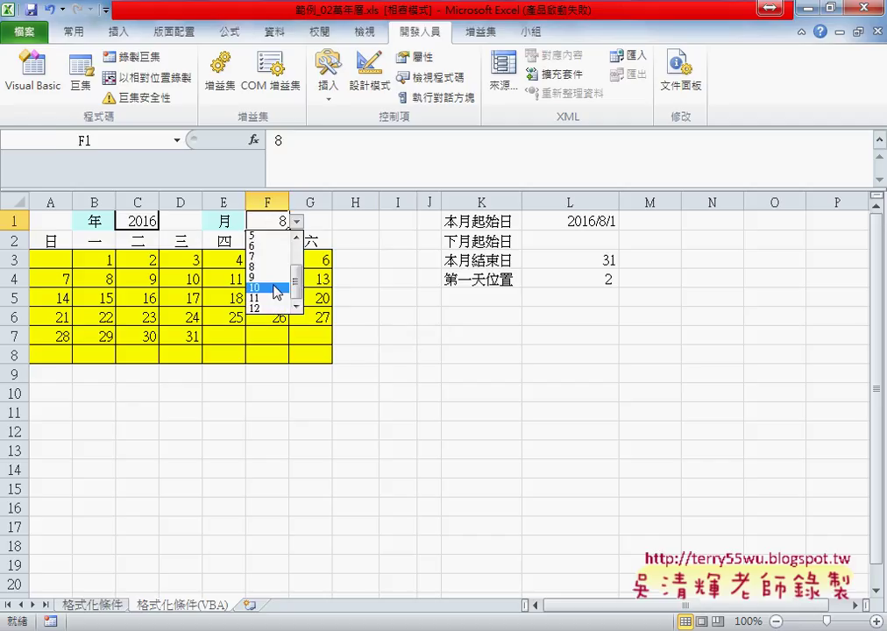
click(273, 299)
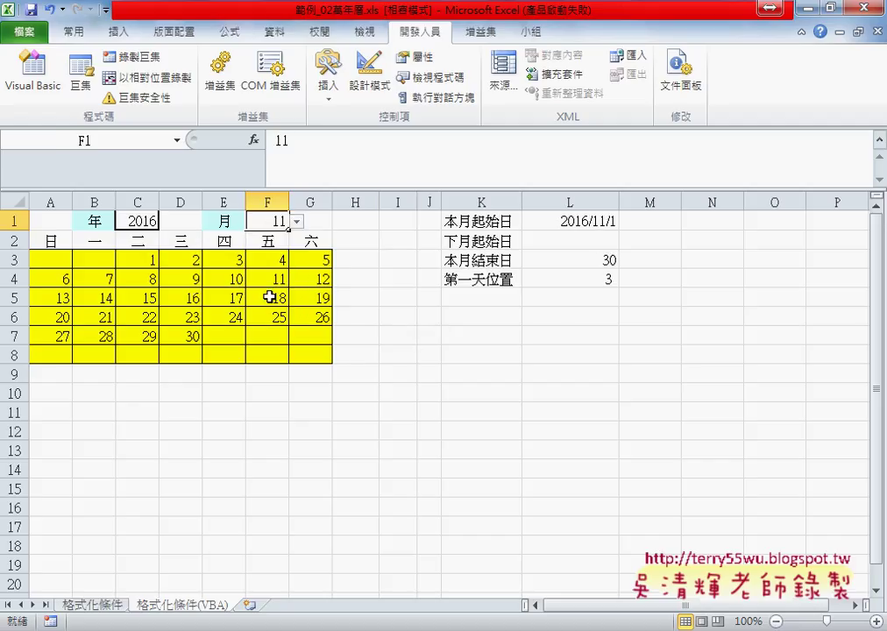
click(298, 222)
click(285, 308)
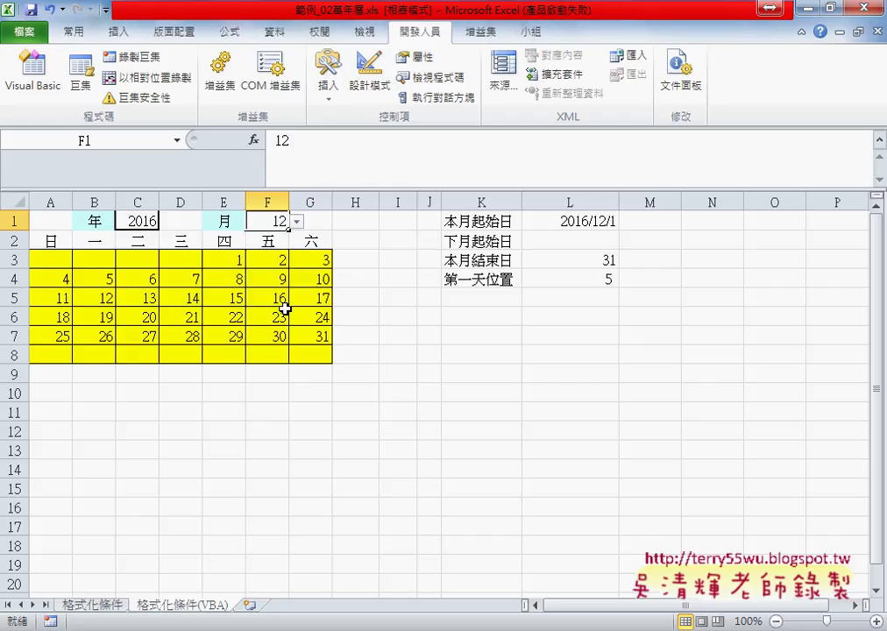
click(298, 222)
click(282, 291)
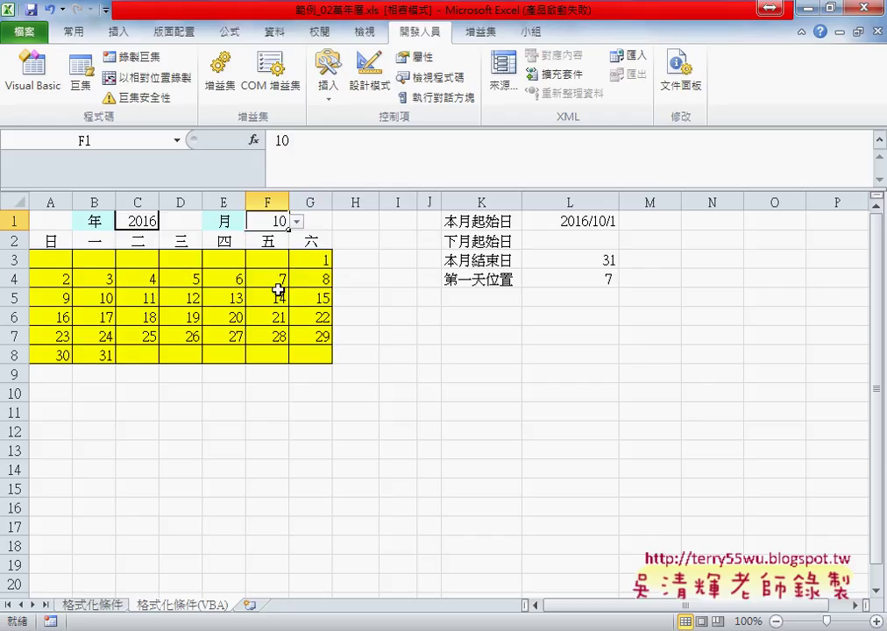
click(298, 222)
click(263, 235)
click(298, 222)
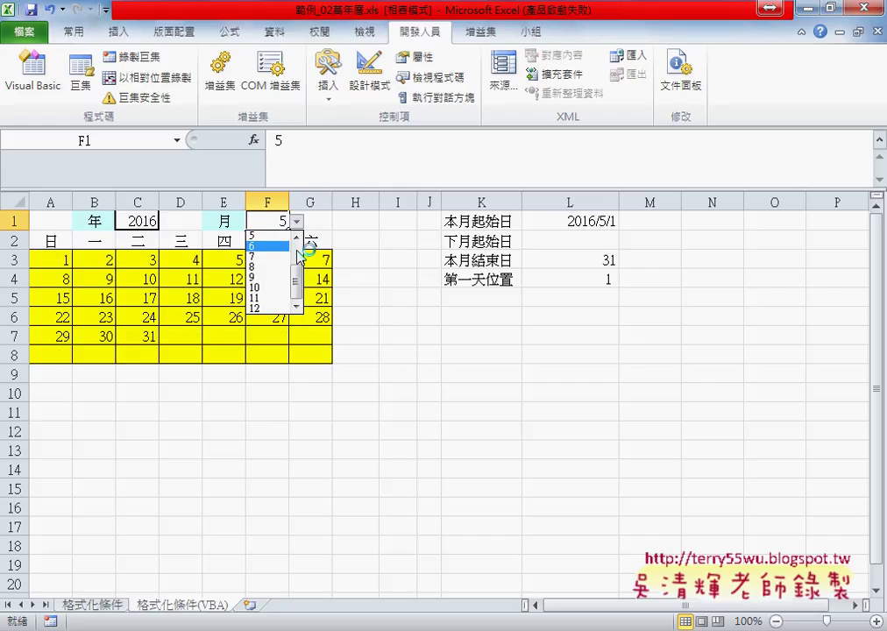
scroll(272, 263, up, 2)
click(262, 246)
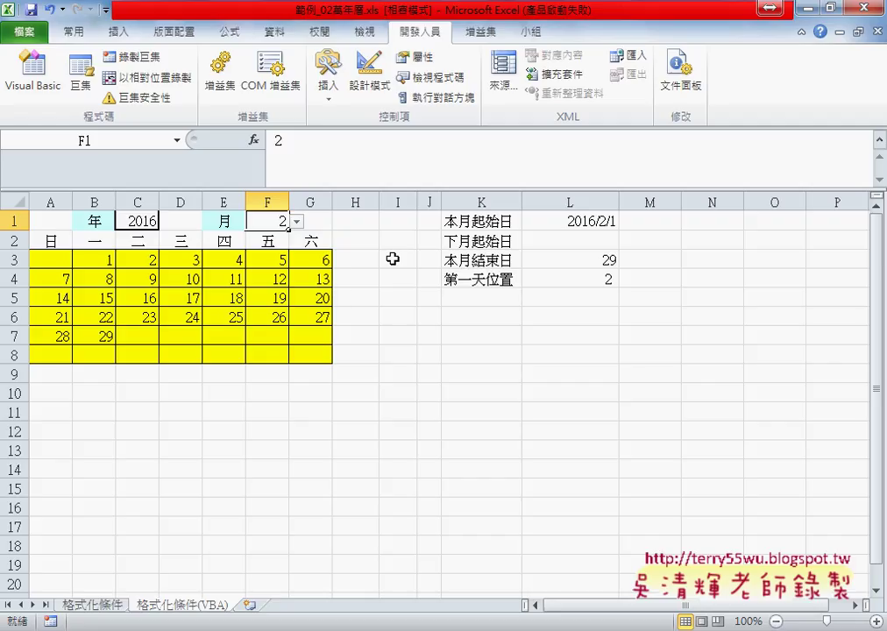
Change C1 to 2018 then 2024, inspect cells H5, L4 and K7, and reopen the code.
click(140, 221)
click(166, 222)
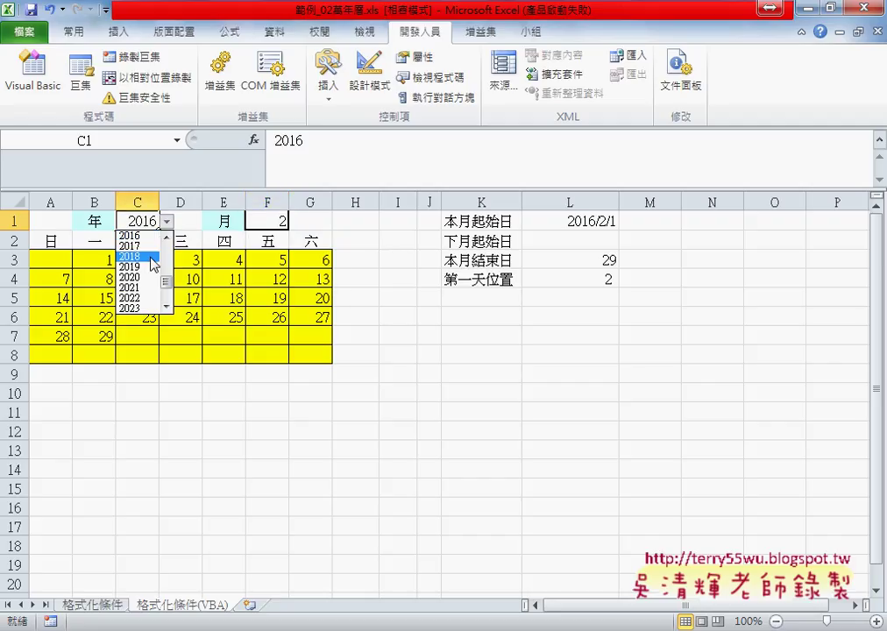
click(155, 257)
click(167, 221)
click(151, 293)
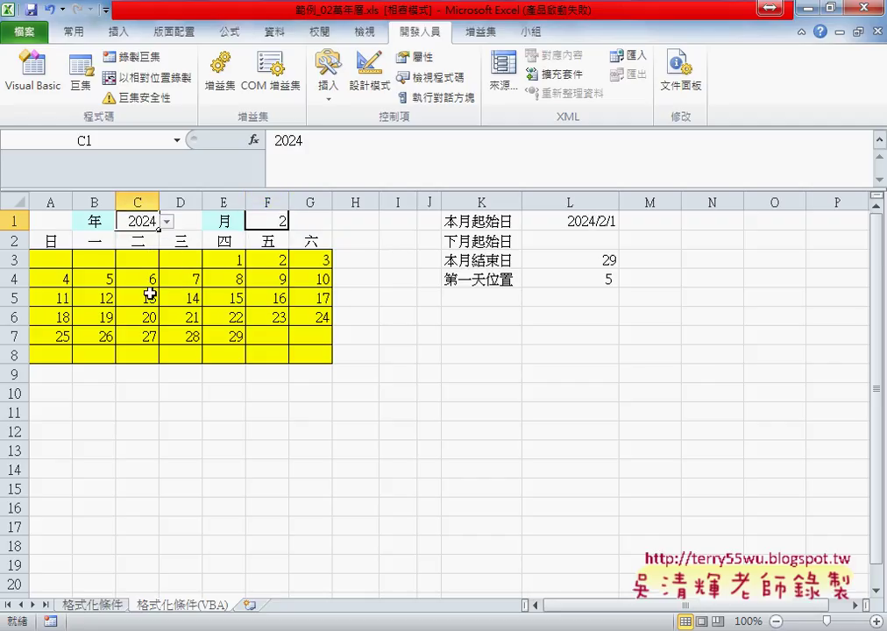
click(356, 298)
click(530, 281)
click(517, 333)
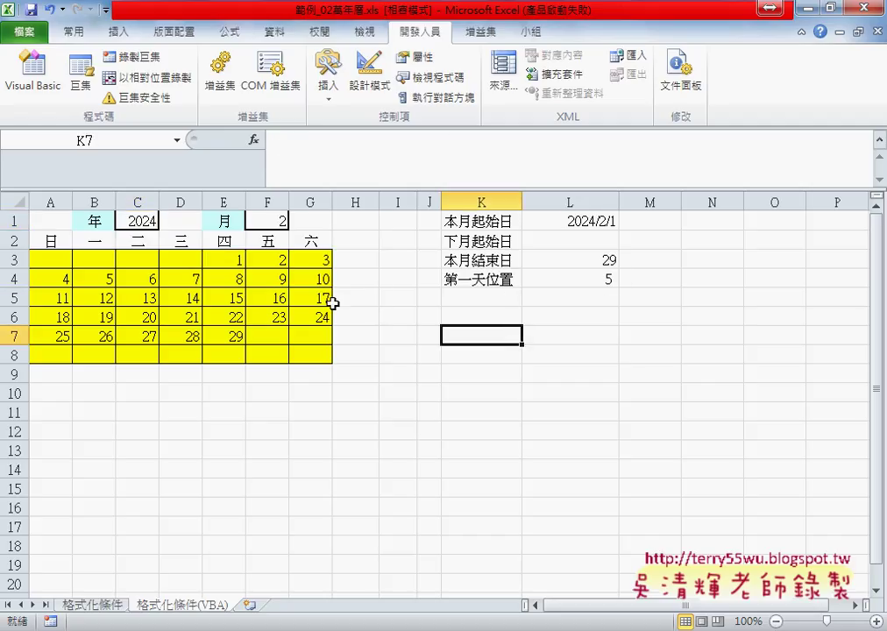
key(alt+F11)
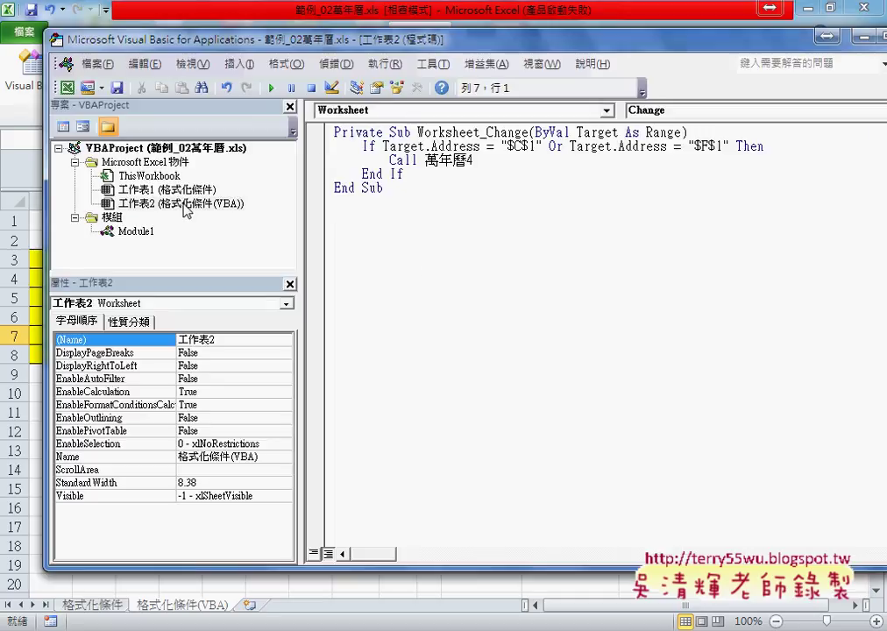
click(188, 204)
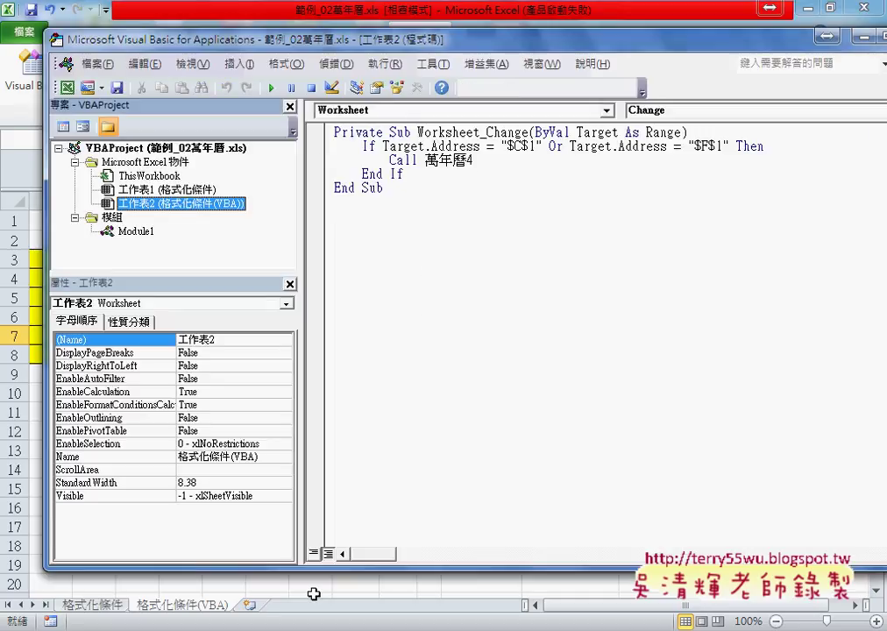
mouse_move(219, 628)
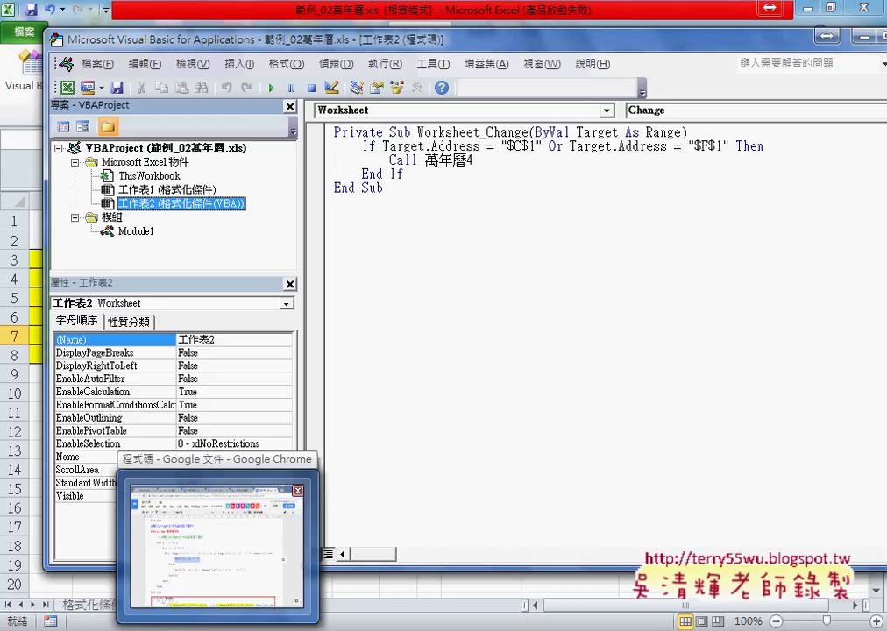
click(423, 422)
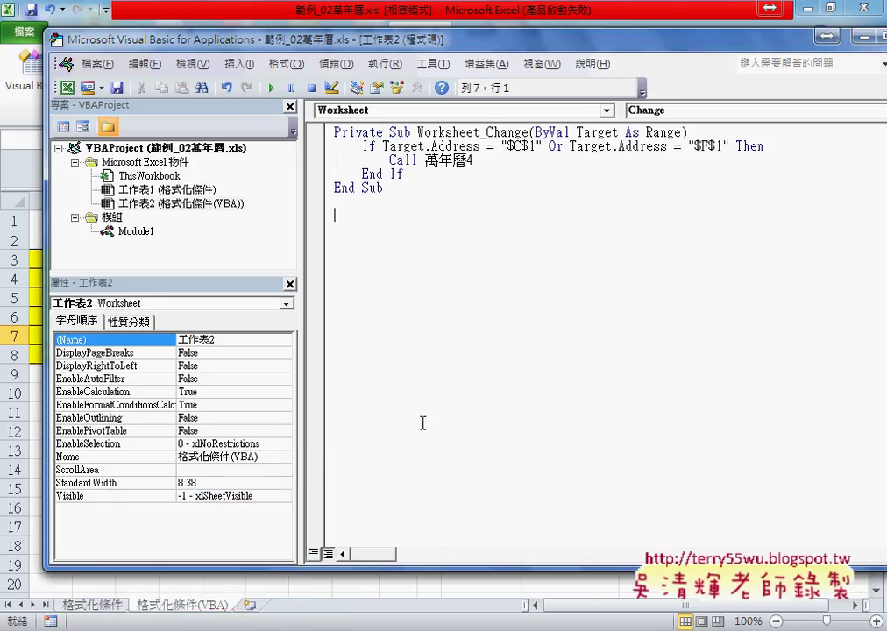